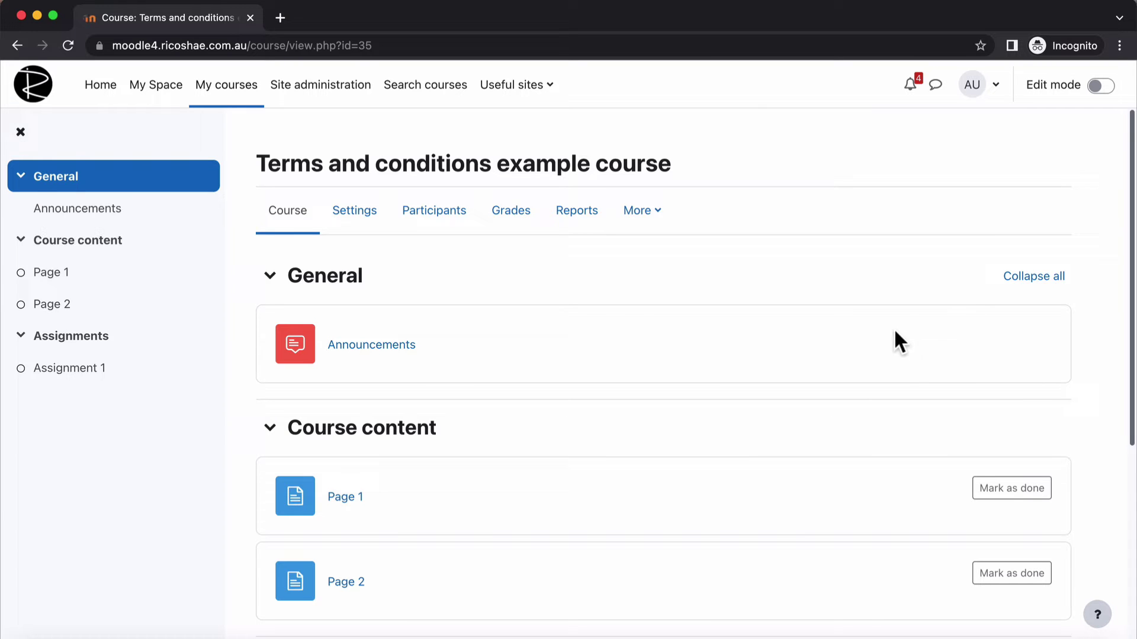
Turn on Edit mode and start adding a Choice activity to the General section.
scroll(713, 345, "down", 5)
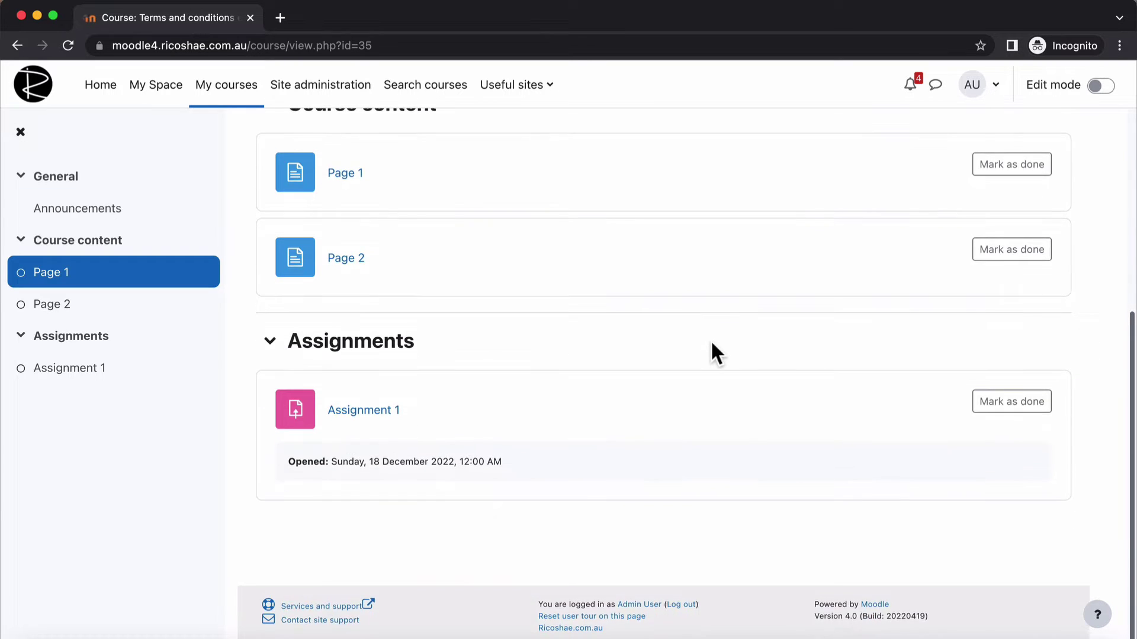
scroll(712, 344, "up", 5)
scroll(712, 346, "down", 4)
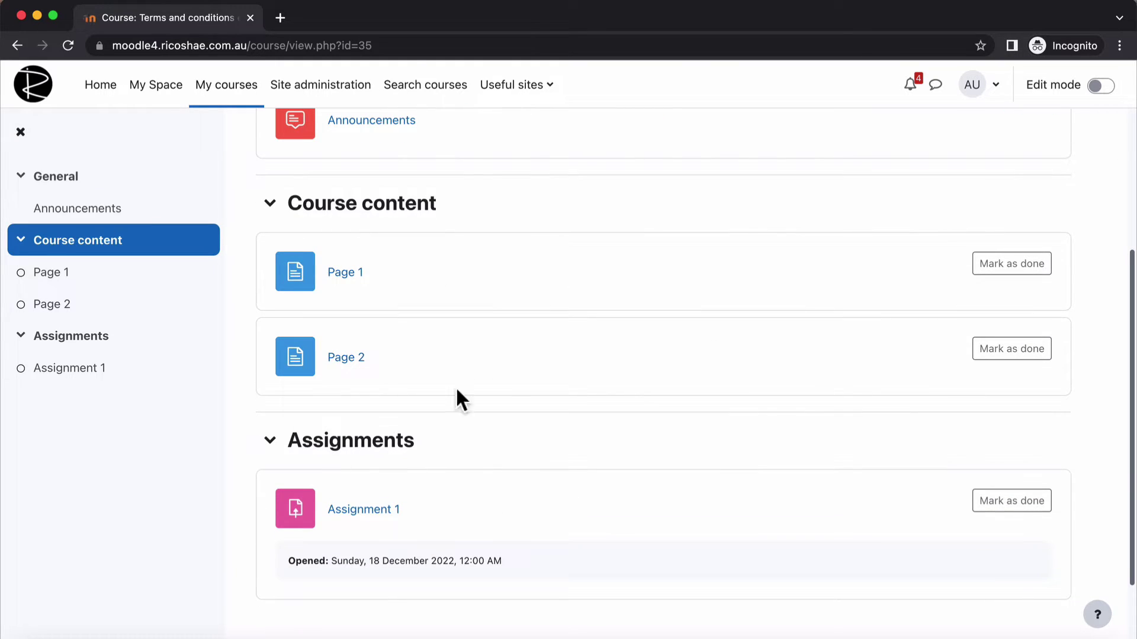
scroll(649, 483, "up", 4)
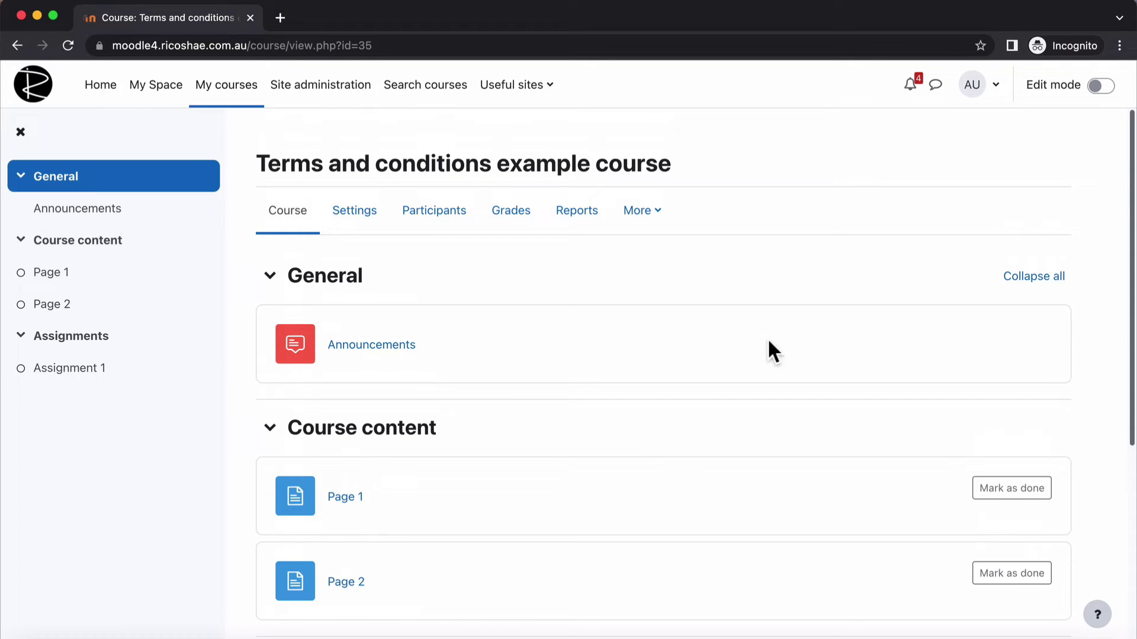
left_click(1093, 84)
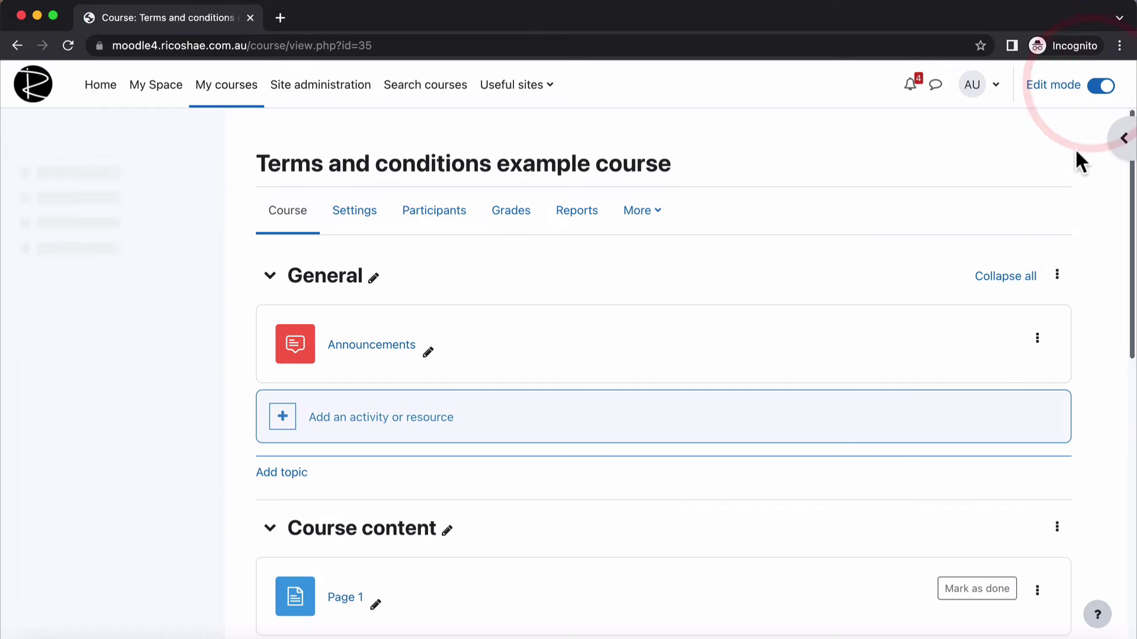
left_click(337, 420)
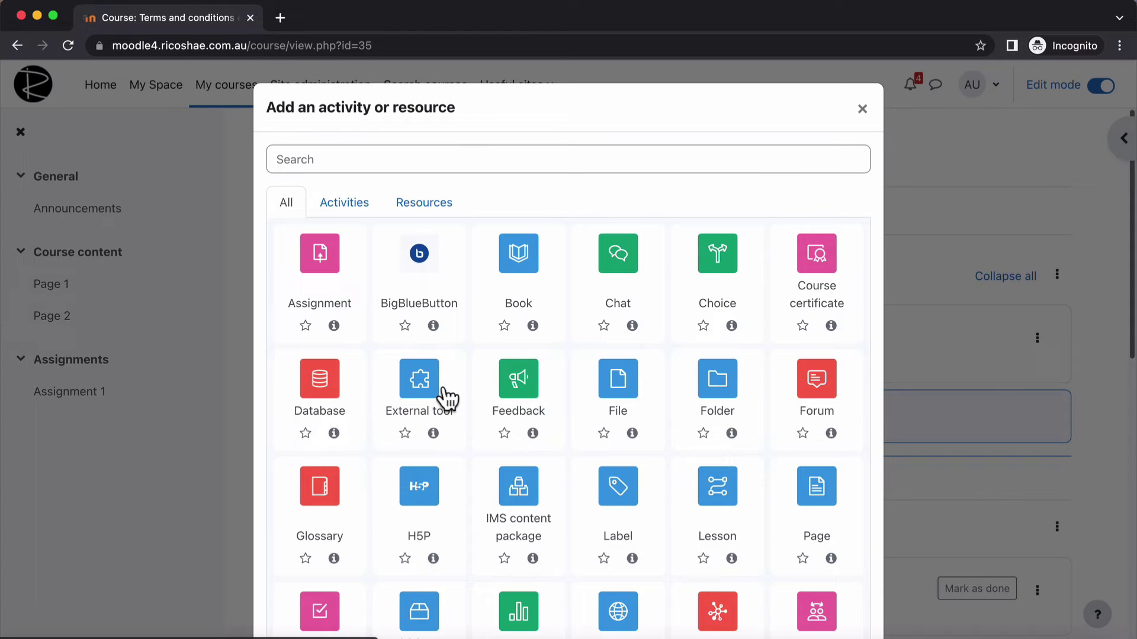
left_click(720, 256)
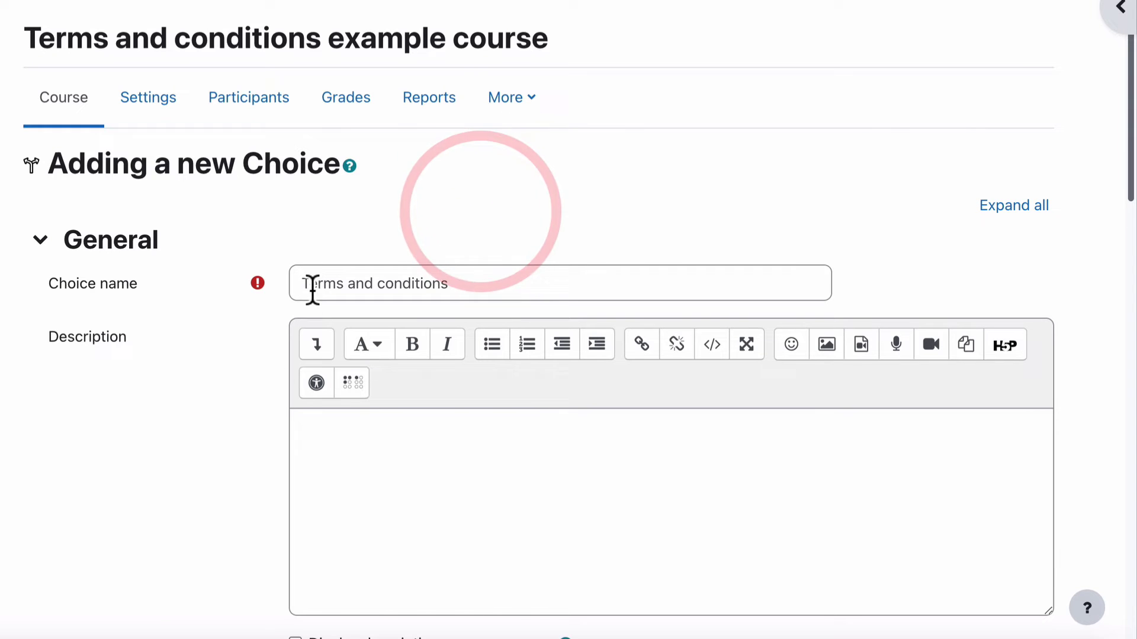
Confirm the name 'Terms and conditions' and enter the description 'The terms and conditions.........'.
left_click_drag(482, 356, 632, 357)
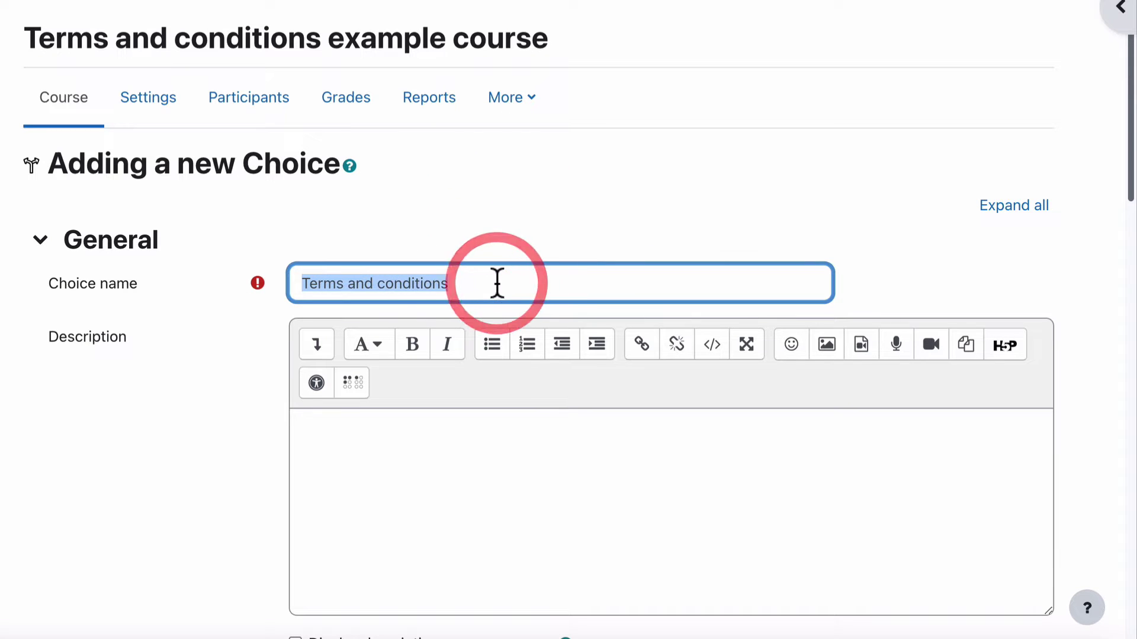
scroll(209, 390, "down", 2)
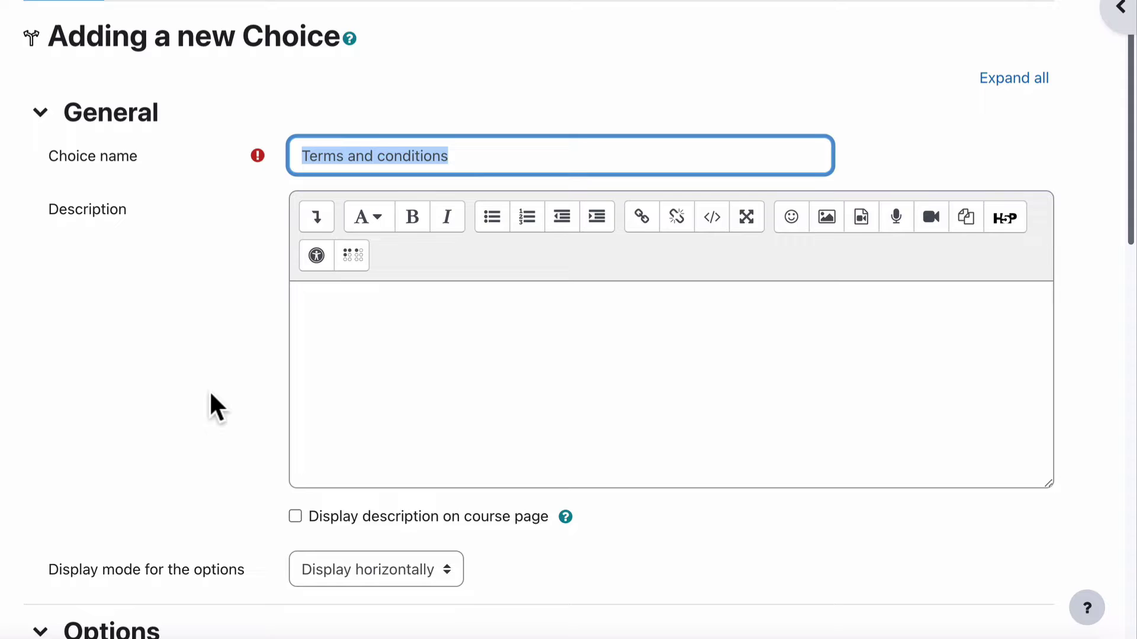
scroll(371, 264, "down", 1)
left_click(355, 284)
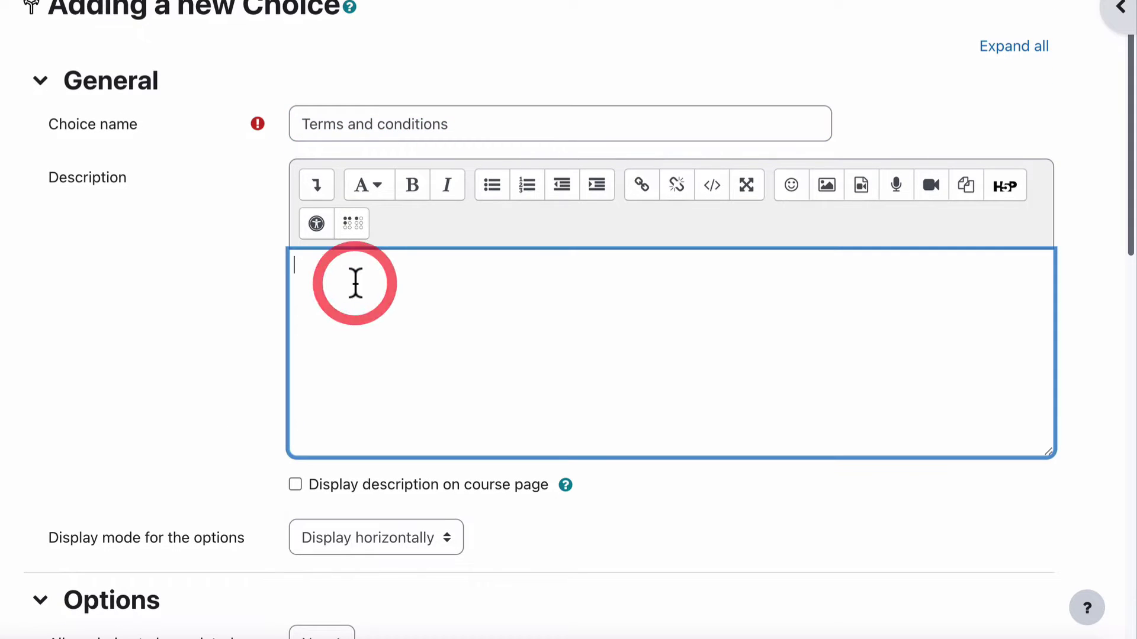
type("The terms and conditions.........")
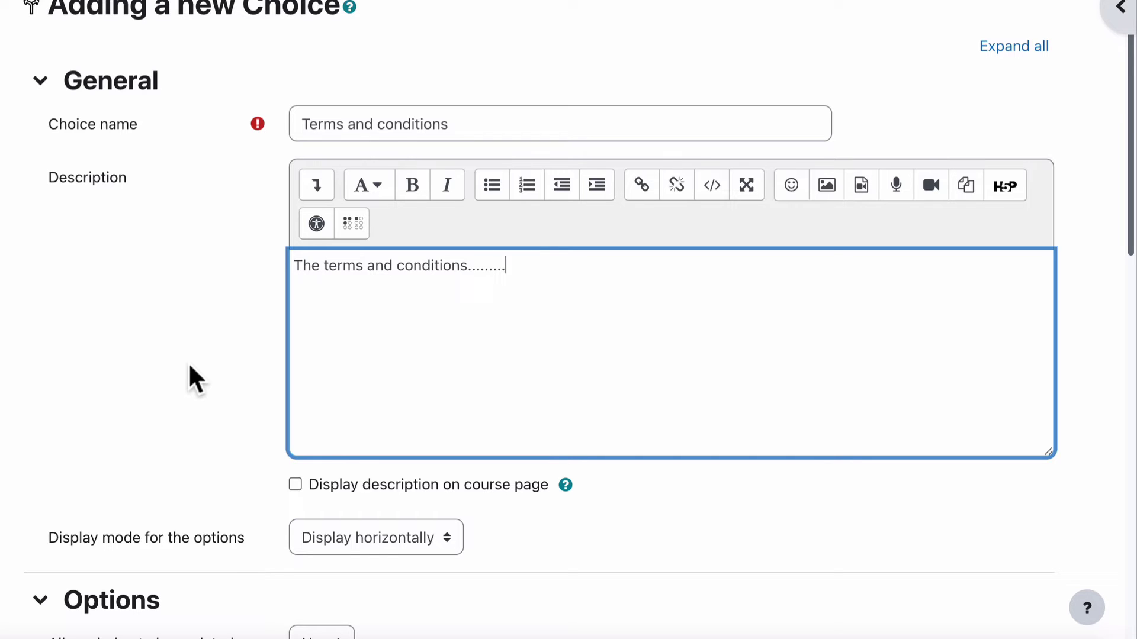
Enter 'I accept the terms and conditions' as the Choice's Option 1.
scroll(189, 367, "down", 9)
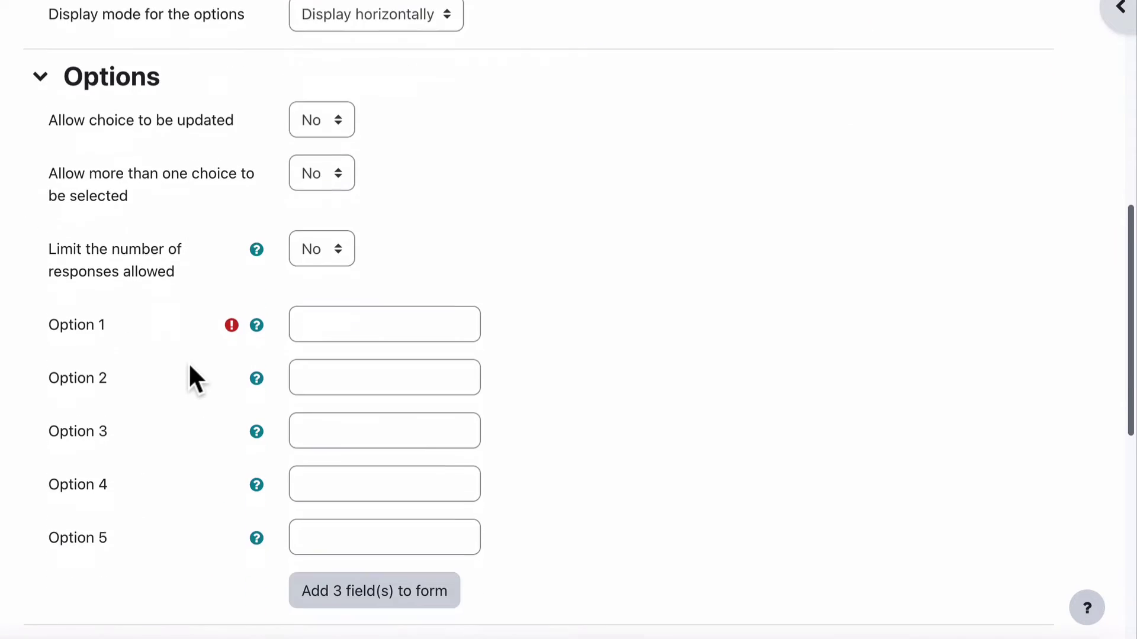
scroll(189, 367, "down", 1)
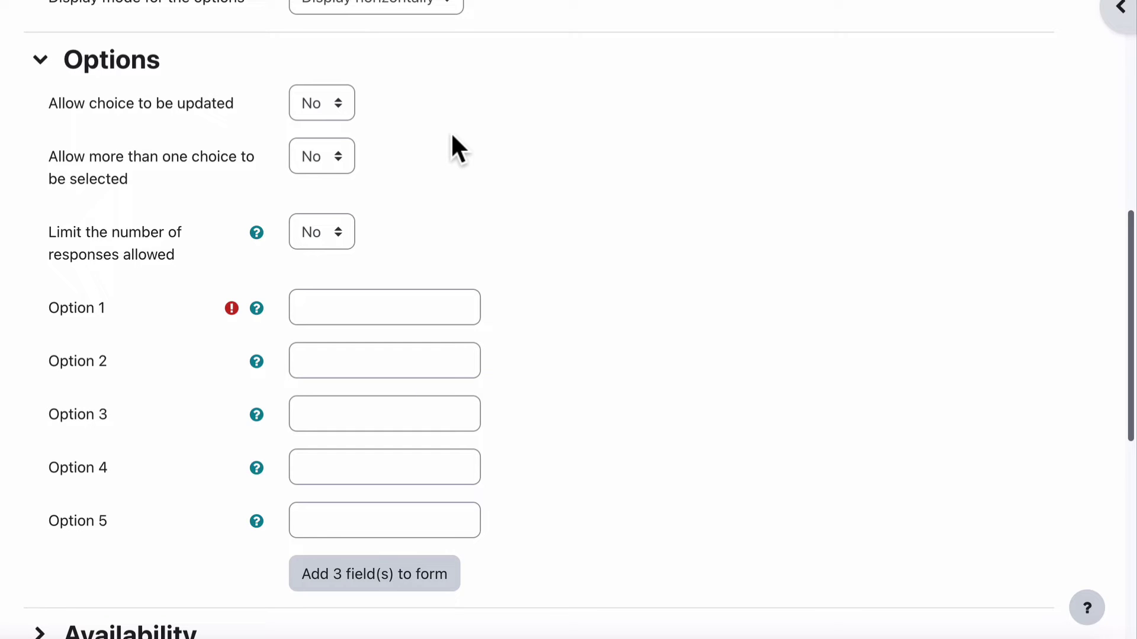
left_click(338, 307)
type("I acc")
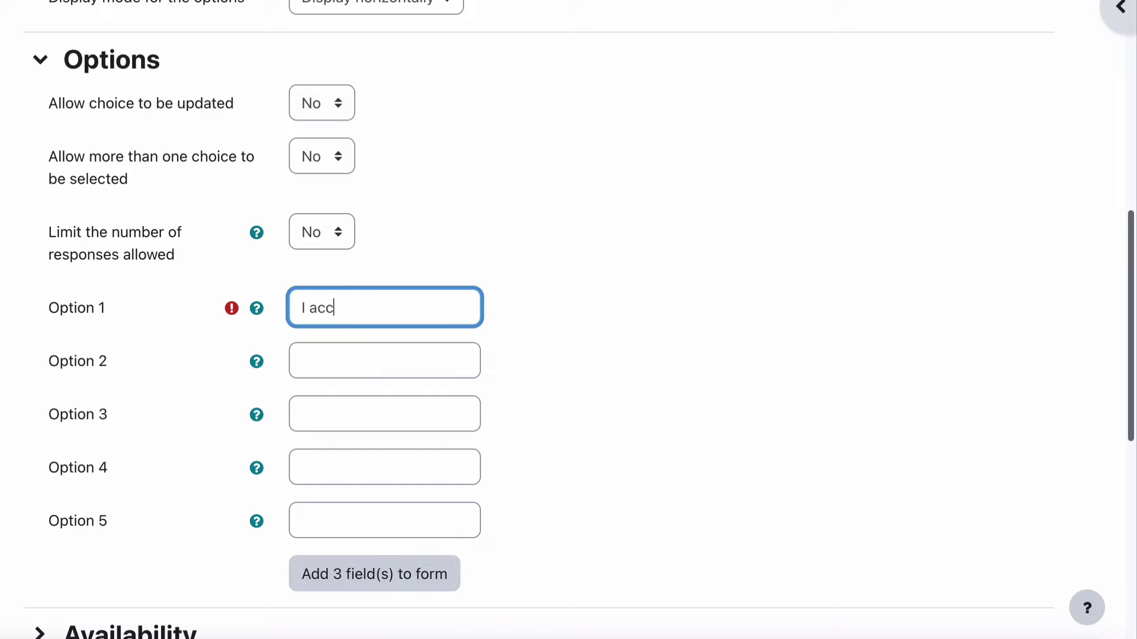
type("ept the te")
type("rms and condition")
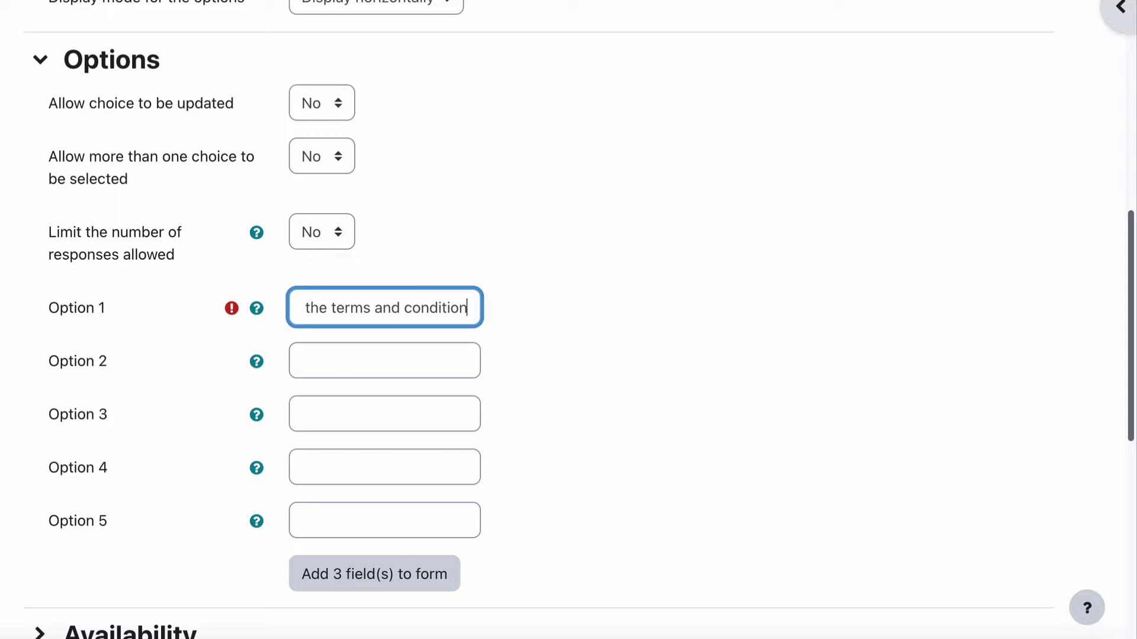
type("s")
scroll(119, 362, "down", 3)
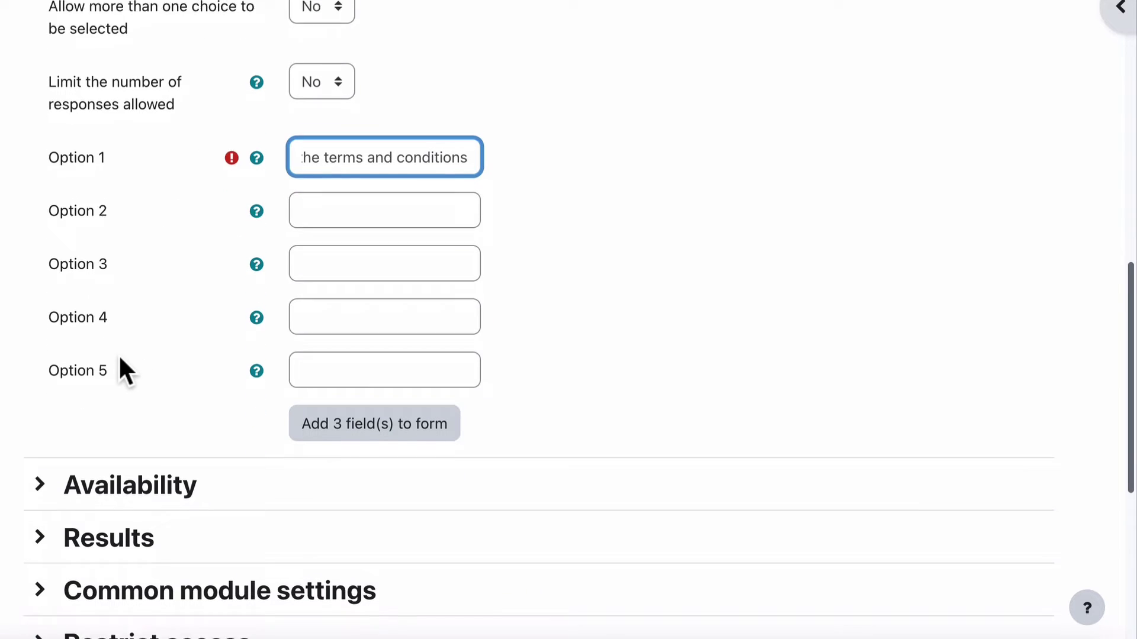
scroll(120, 359, "down", 1)
scroll(120, 359, "down", 2)
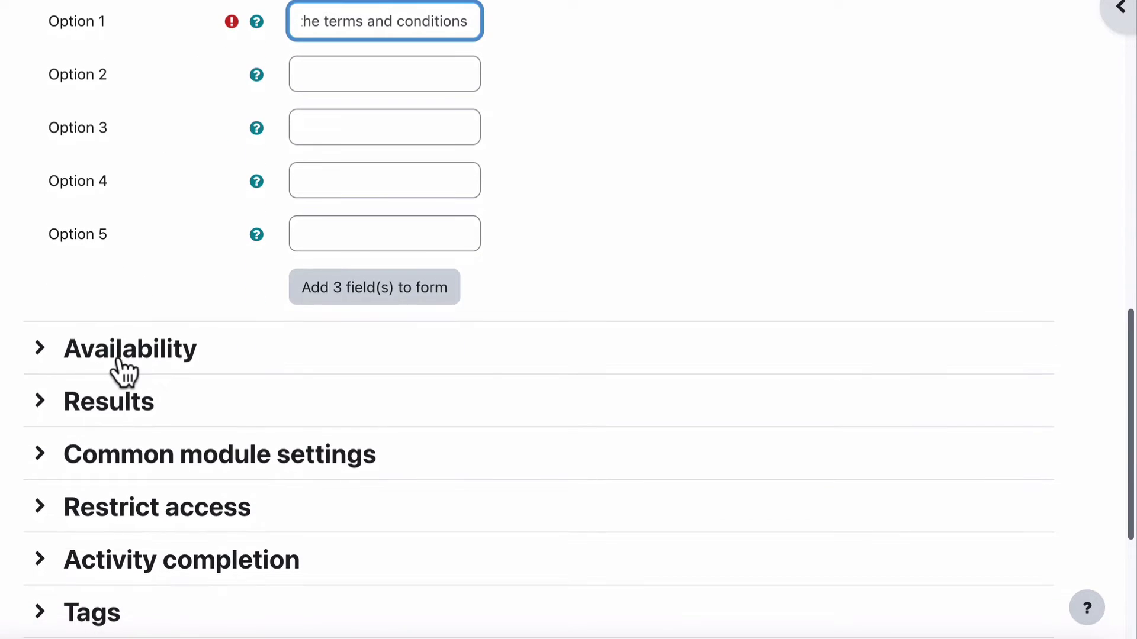
scroll(118, 359, "down", 1)
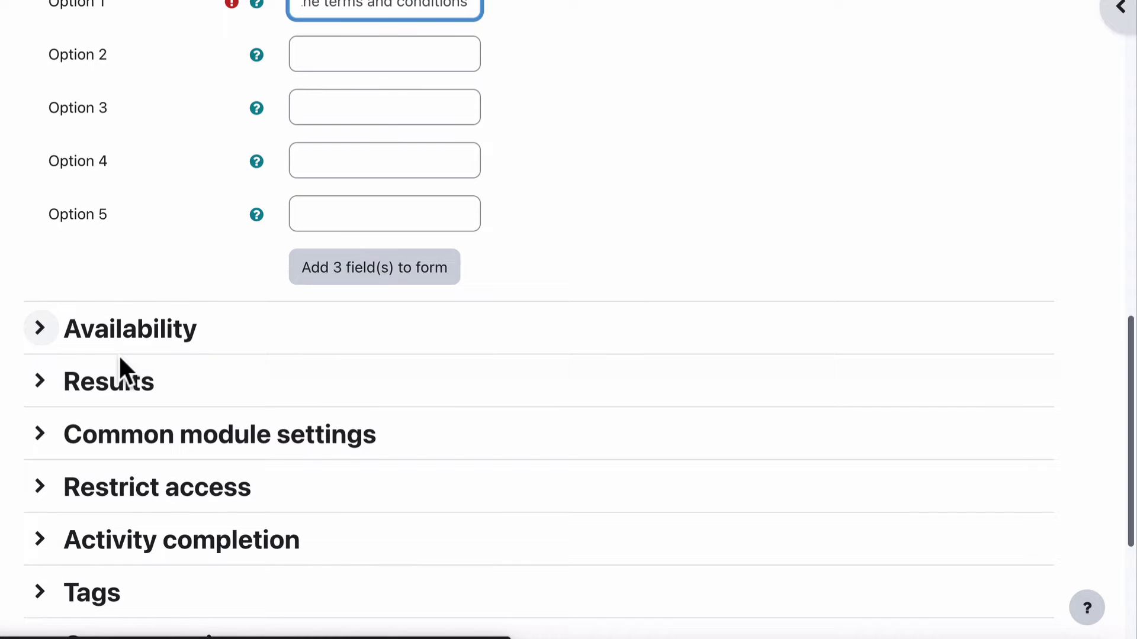
Expand Availability and keep the Choice results unpublished to students.
left_click(39, 331)
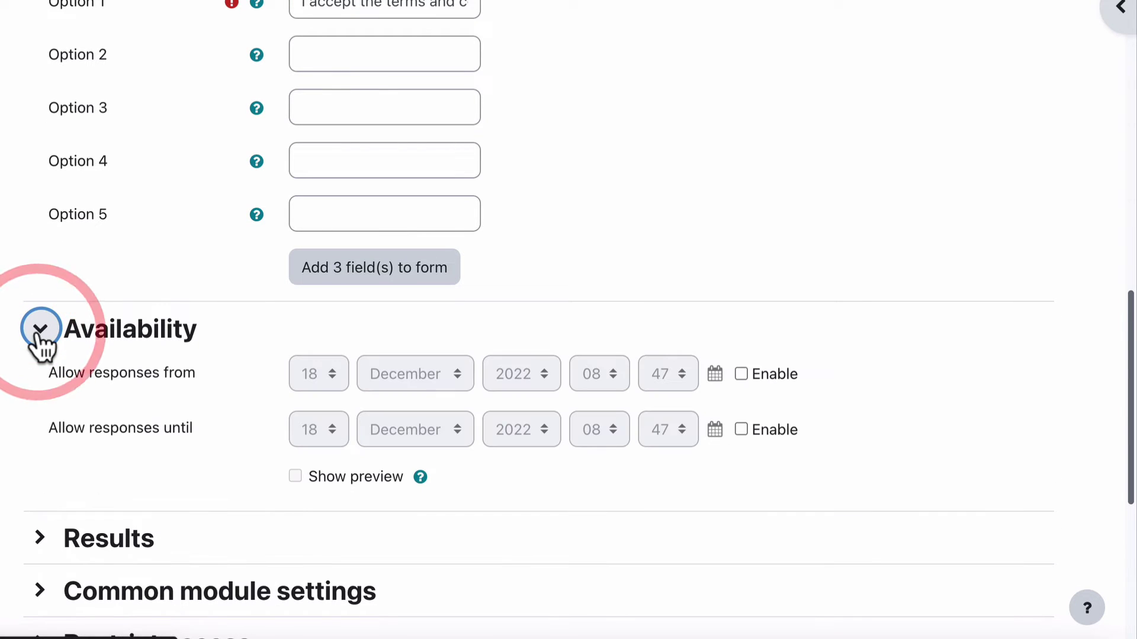
scroll(37, 345, "down", 5)
left_click(38, 276)
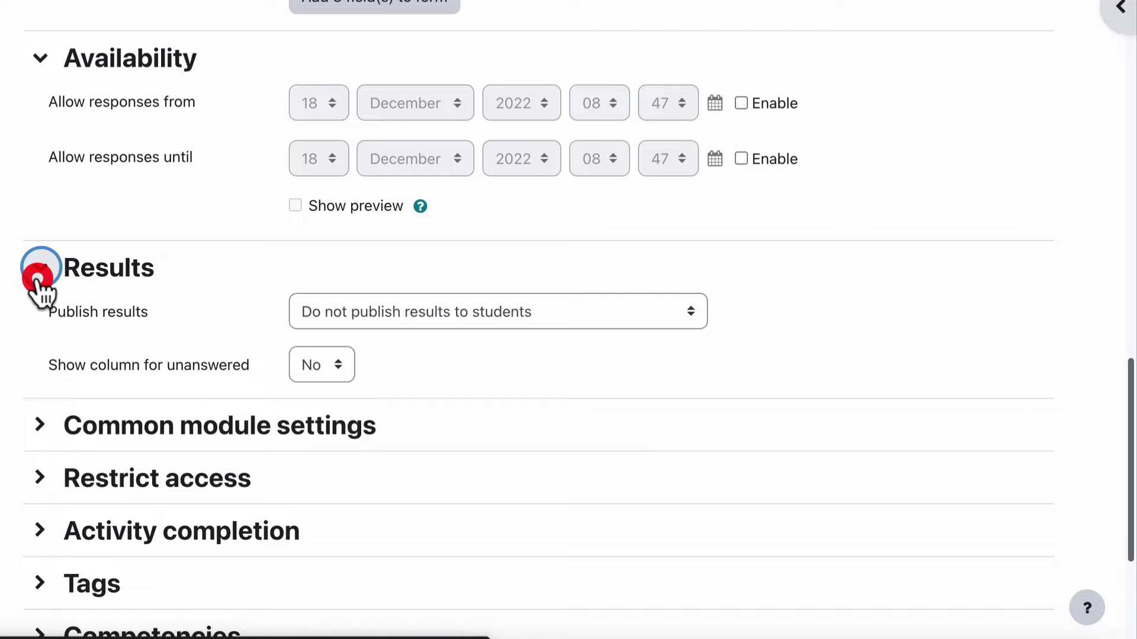
left_click(388, 311)
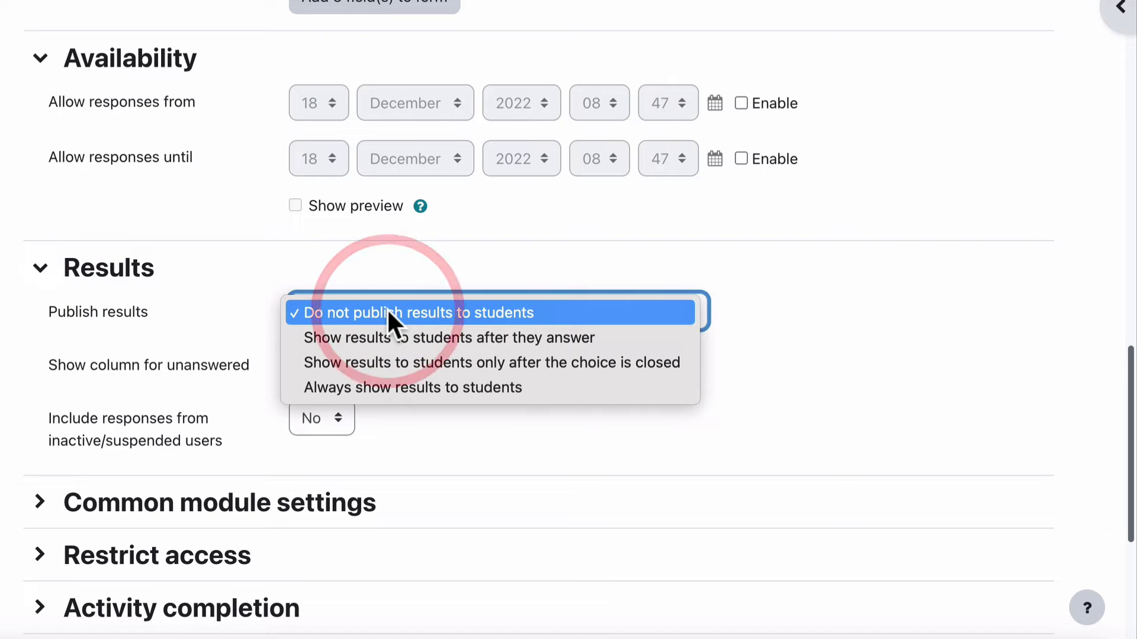
left_click(200, 283)
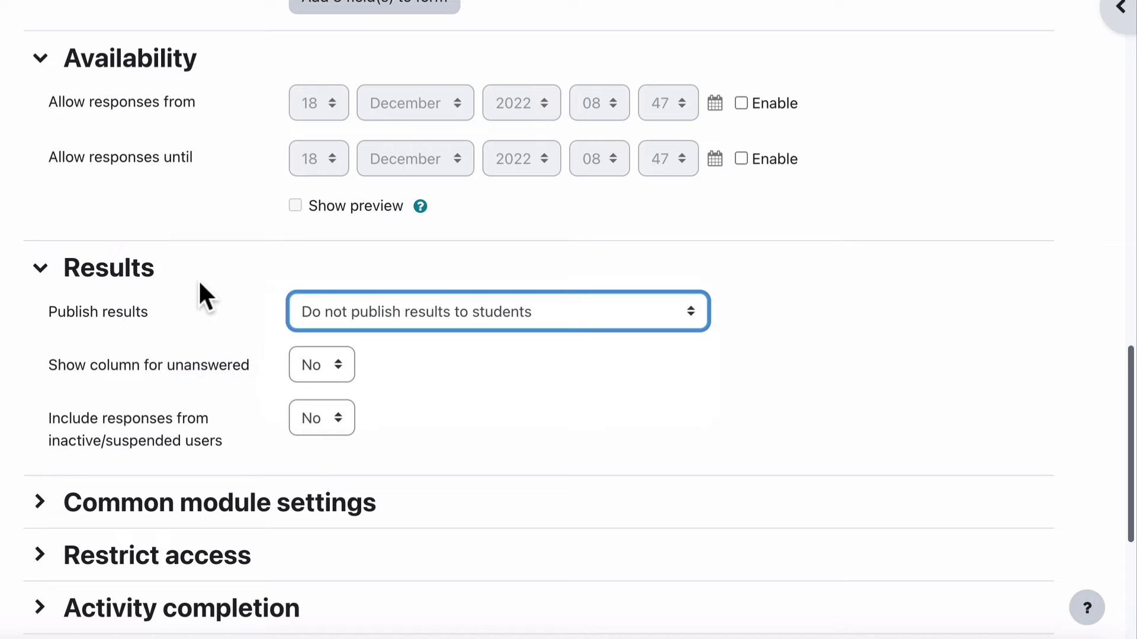
Expand and collapse the Common module settings section.
scroll(200, 283, "down", 3)
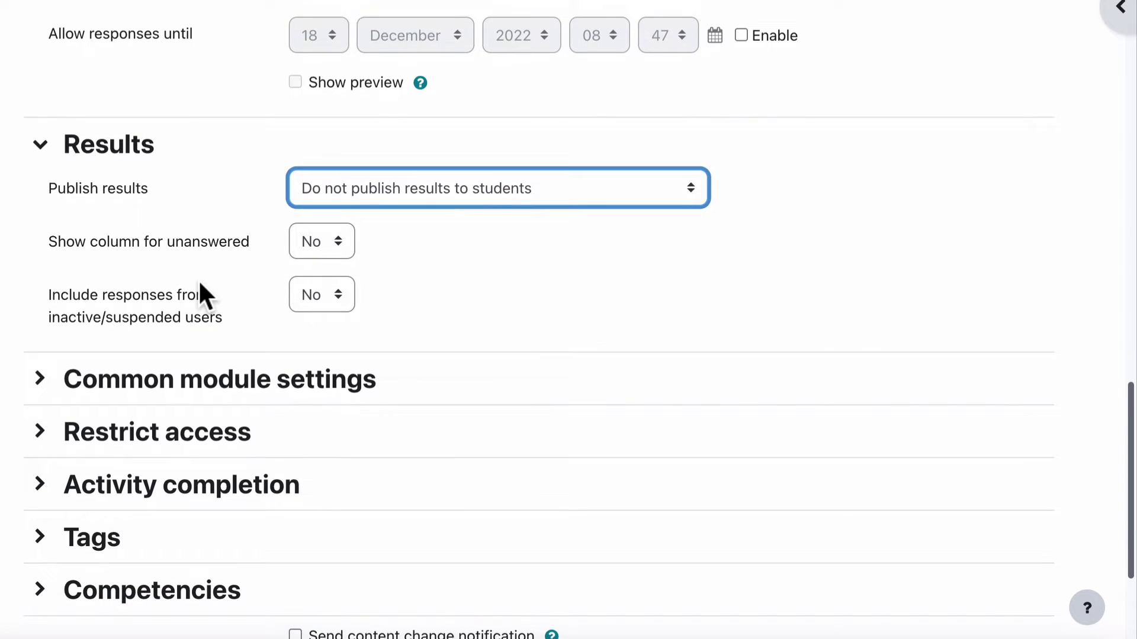
scroll(183, 291, "down", 2)
left_click(37, 303)
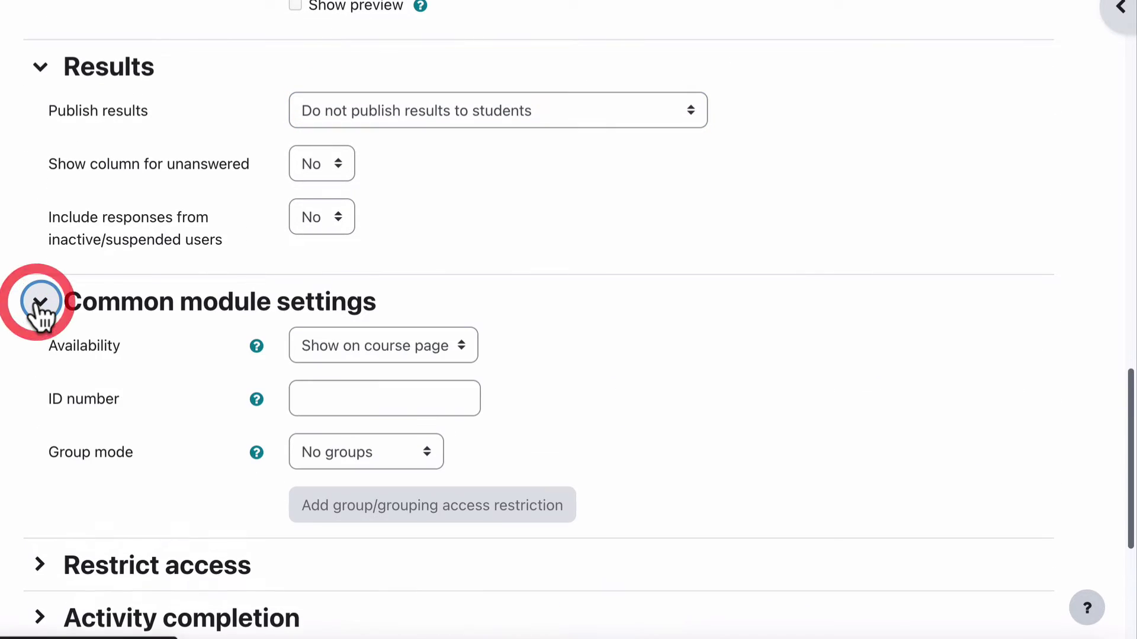
left_click(38, 302)
scroll(41, 381, "down", 2)
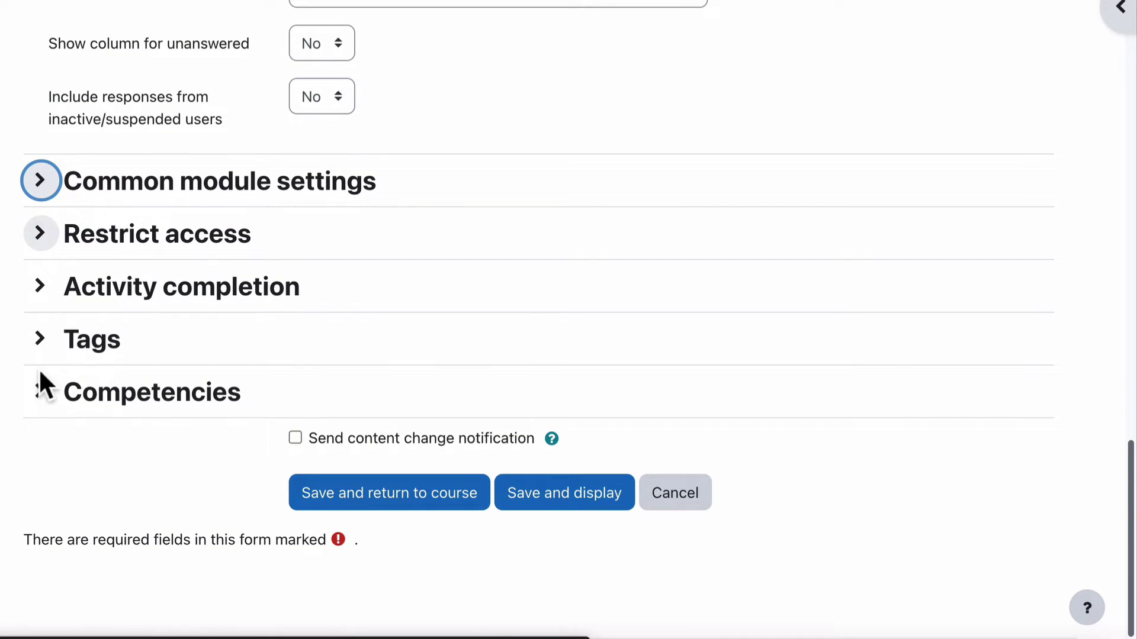
Mark the Choice complete when the student makes a choice, without requiring a view.
left_click(41, 287)
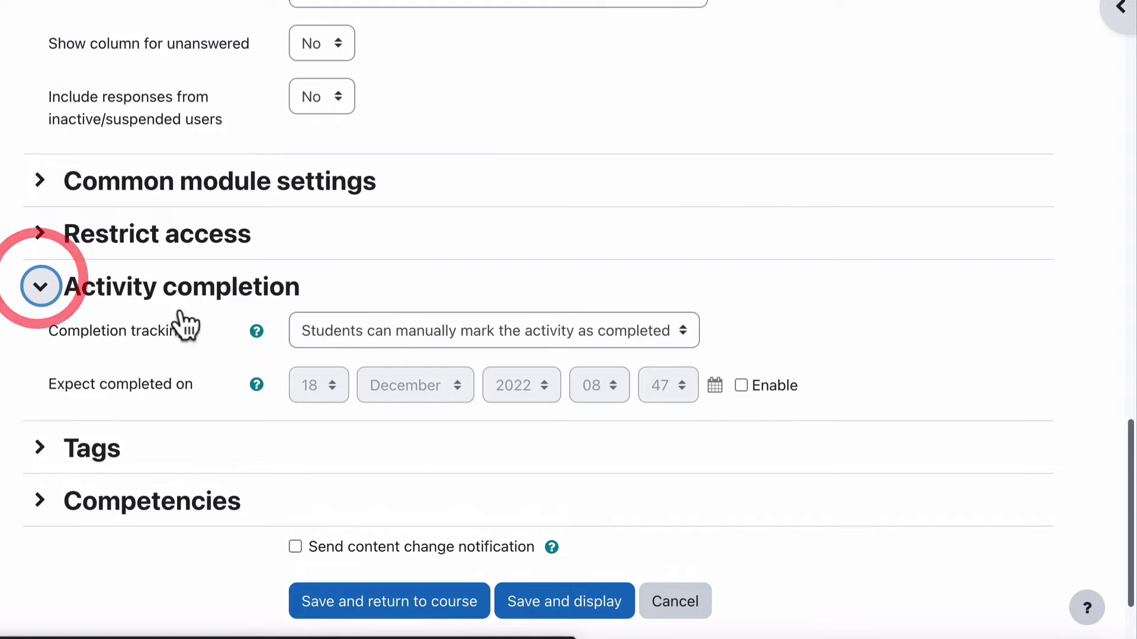
left_click(357, 325)
left_click(374, 356)
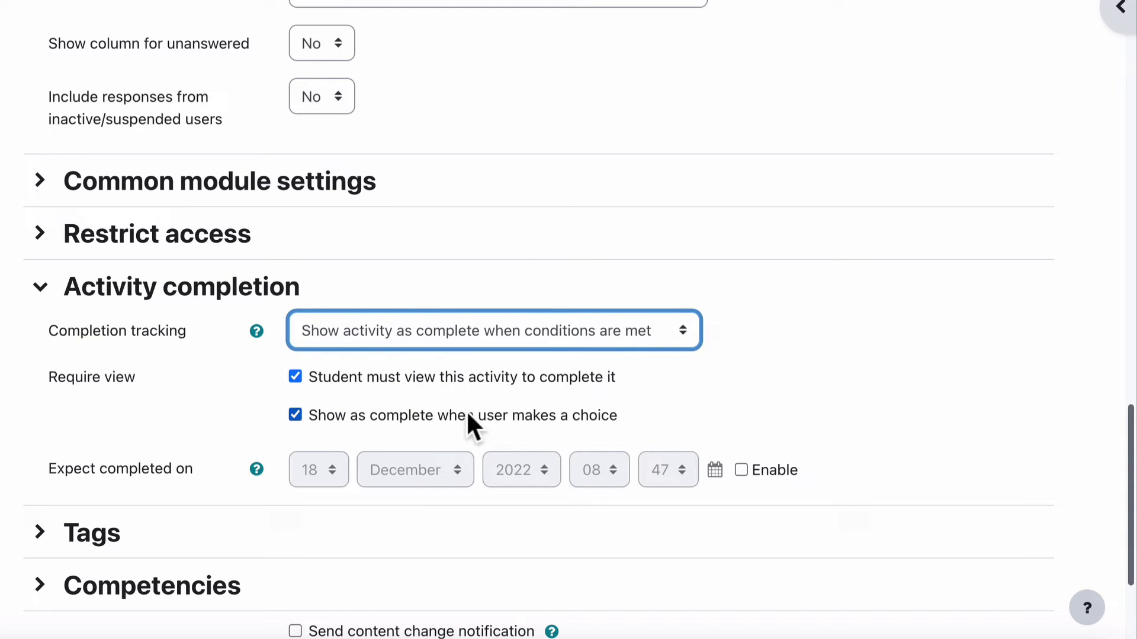
left_click(295, 375)
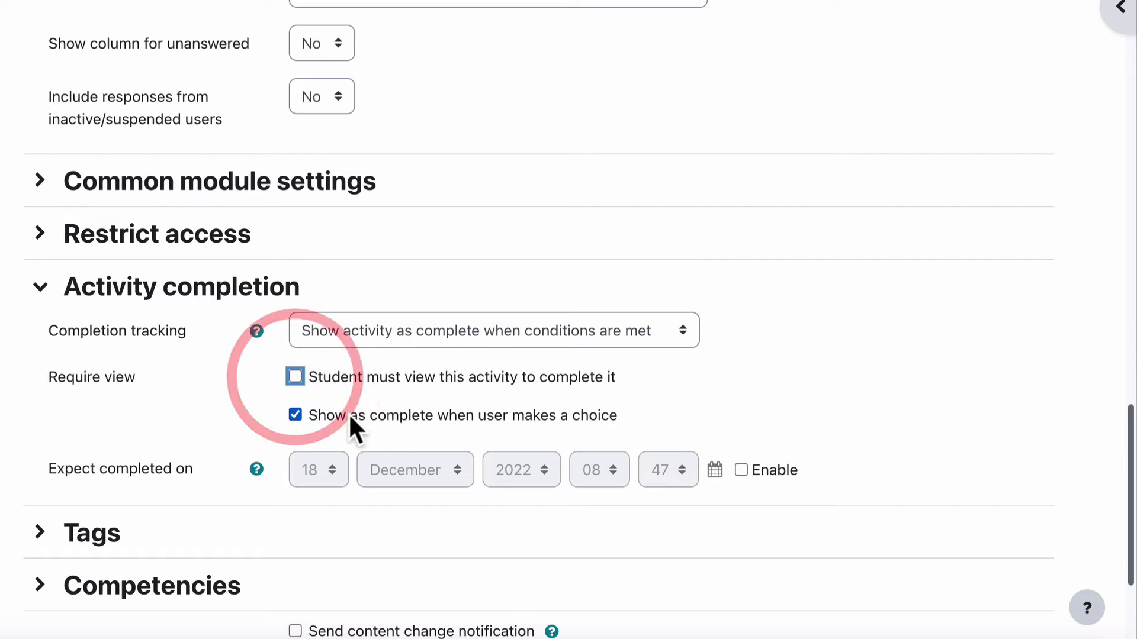
left_click(138, 422)
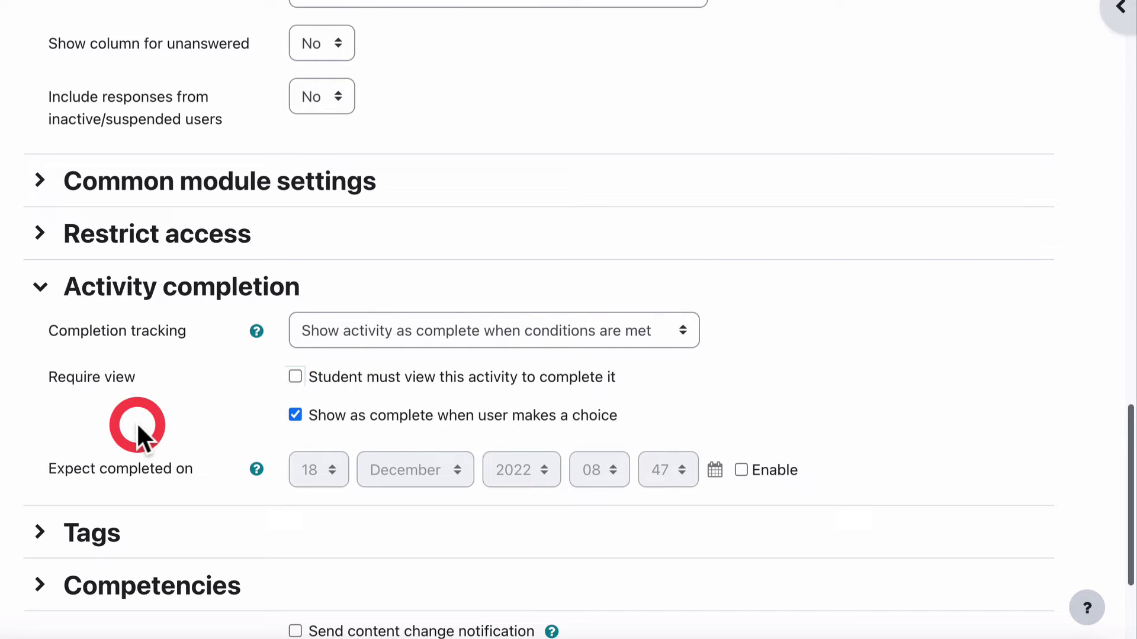
scroll(137, 421, "down", 3)
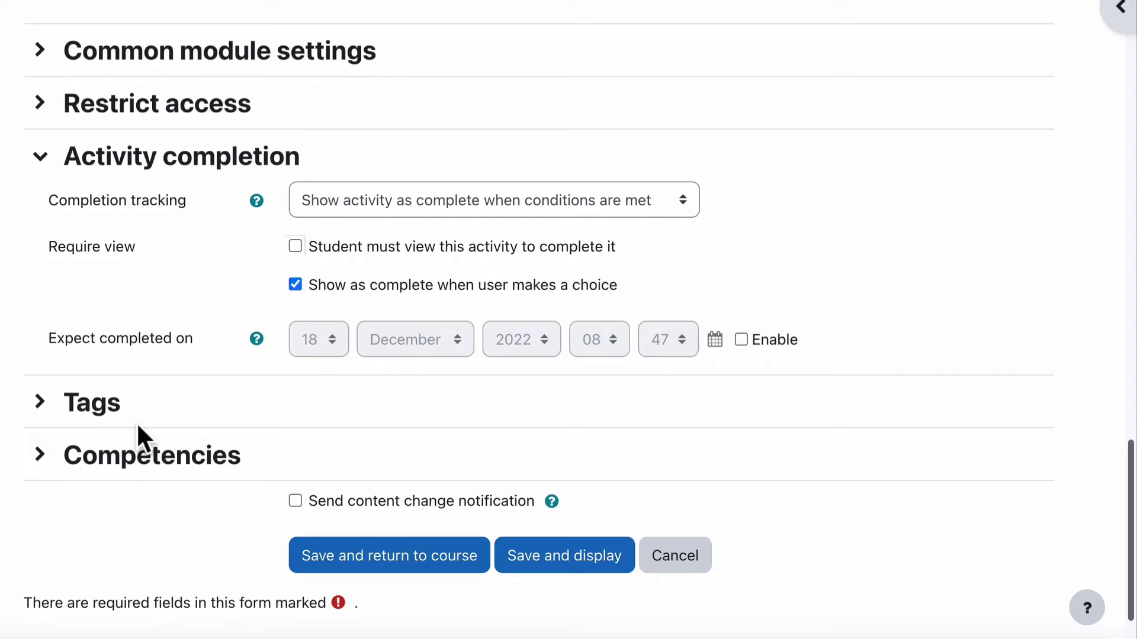
scroll(138, 424, "down", 2)
Save the Choice and tick 'I accept the terms and conditions' on its page.
left_click(582, 451)
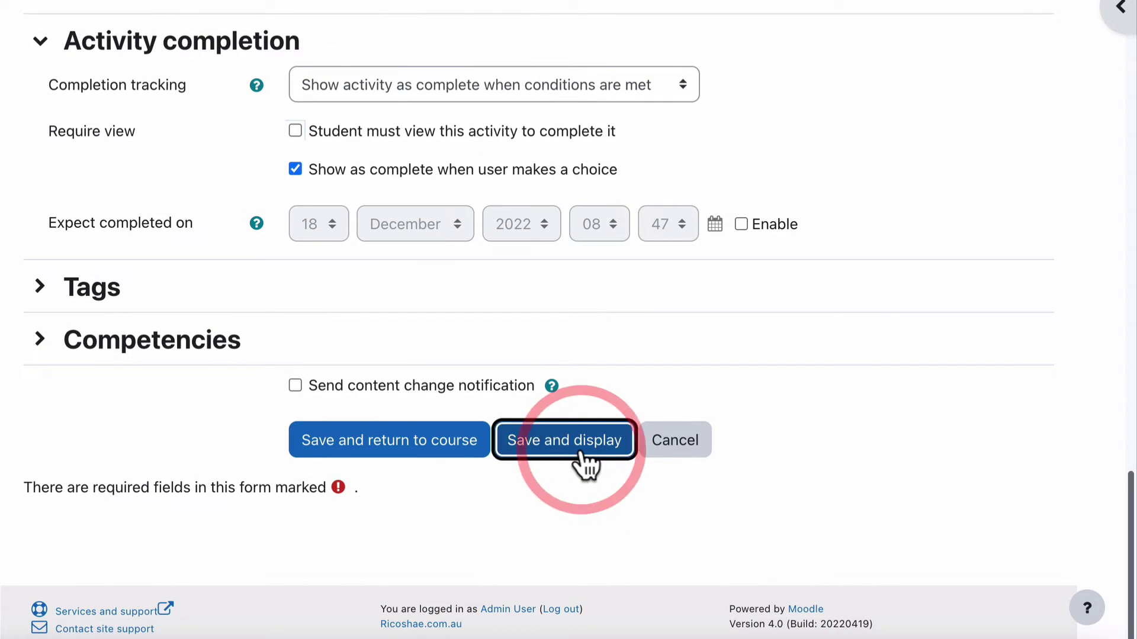
left_click_drag(84, 93, 466, 107)
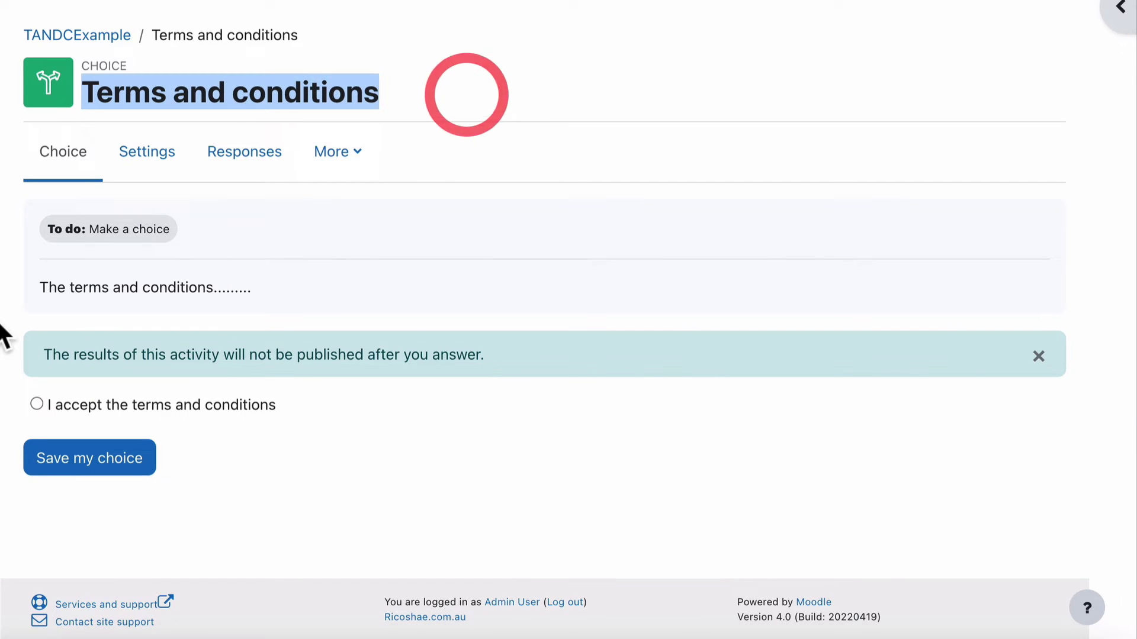
left_click_drag(36, 287, 282, 287)
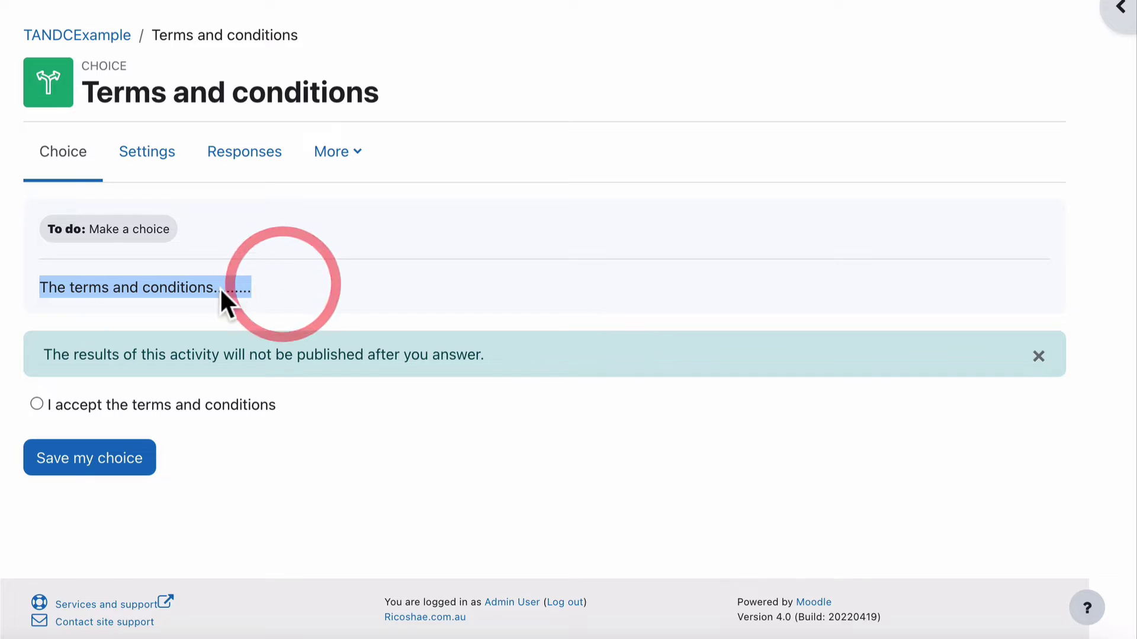
left_click(36, 405)
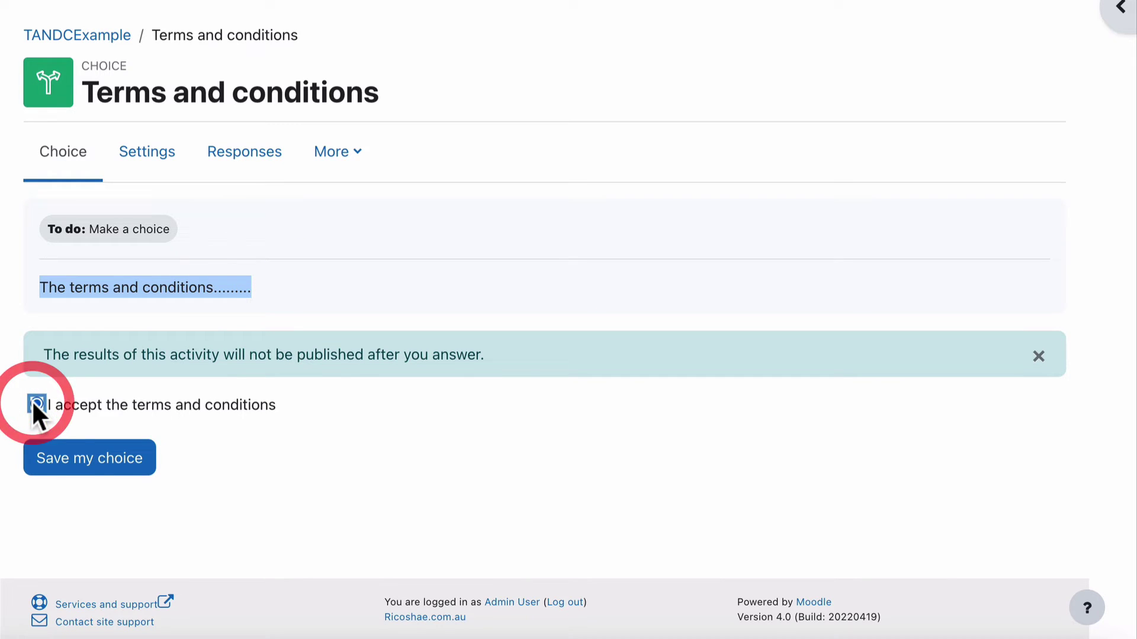
left_click(83, 468)
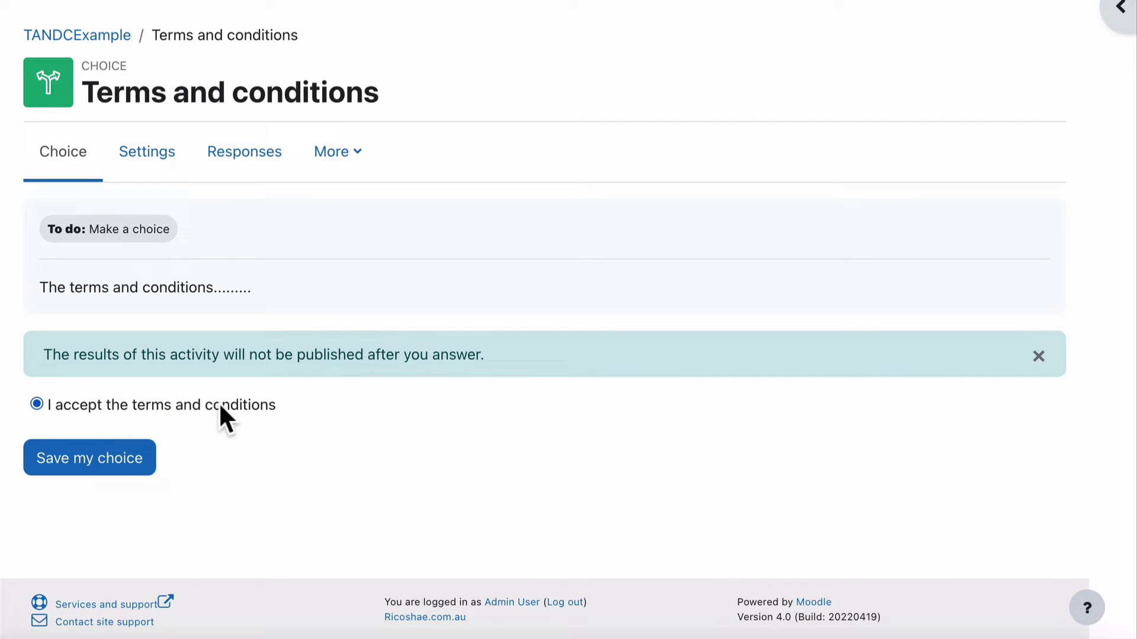
left_click(326, 422)
Return to the TANDCExample course and edit the Course content topic's access restrictions.
left_click(91, 35)
scroll(538, 393, "down", 5)
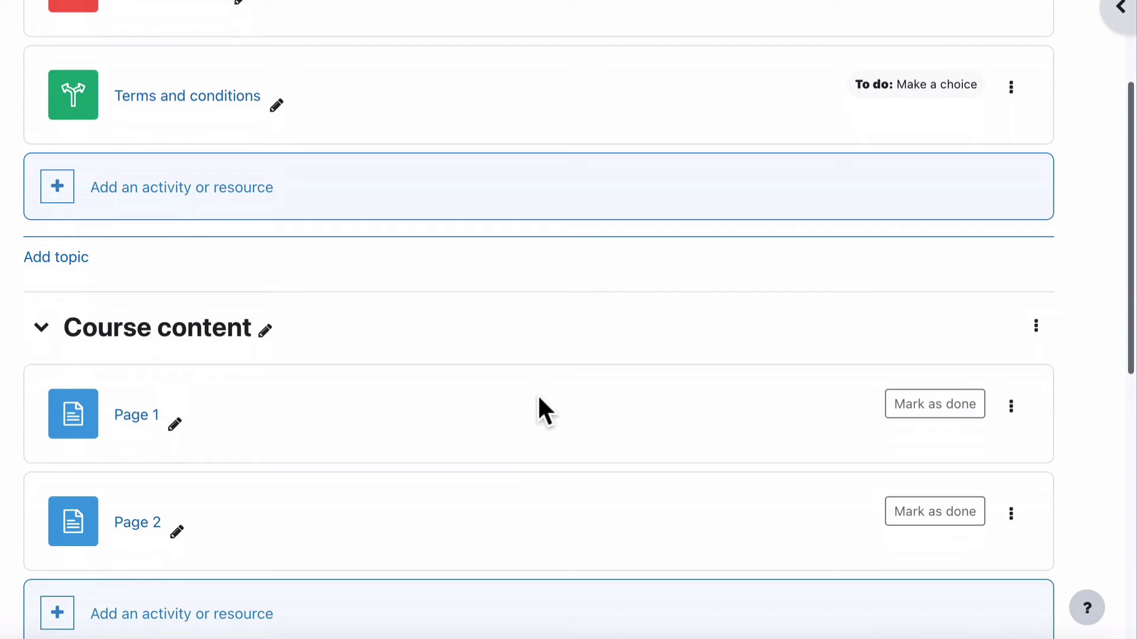
left_click(1036, 243)
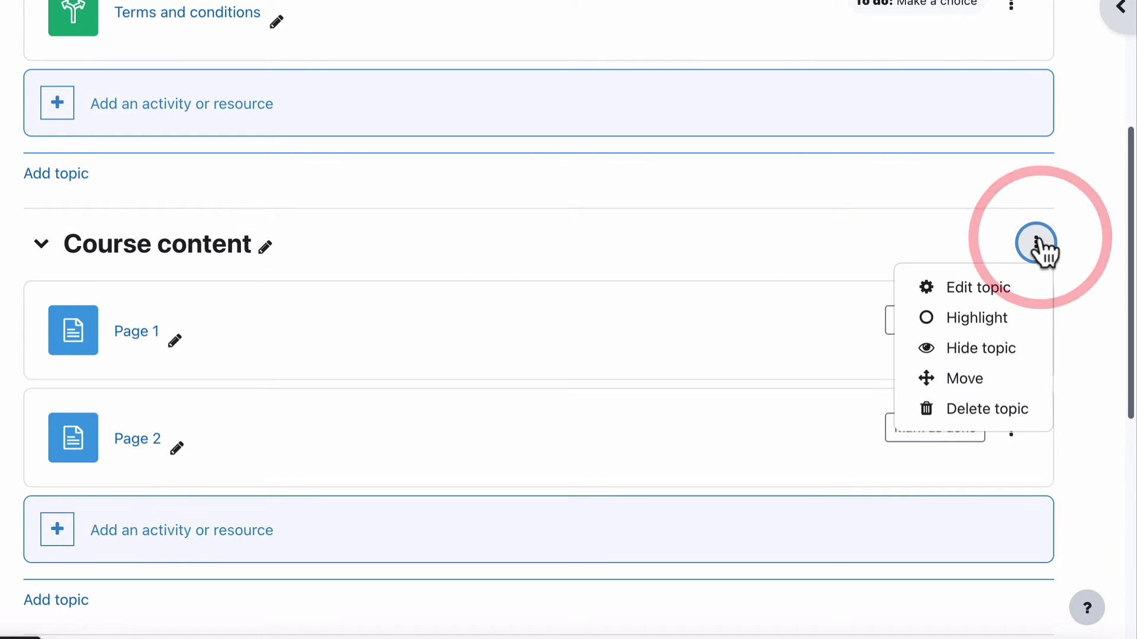
left_click(987, 296)
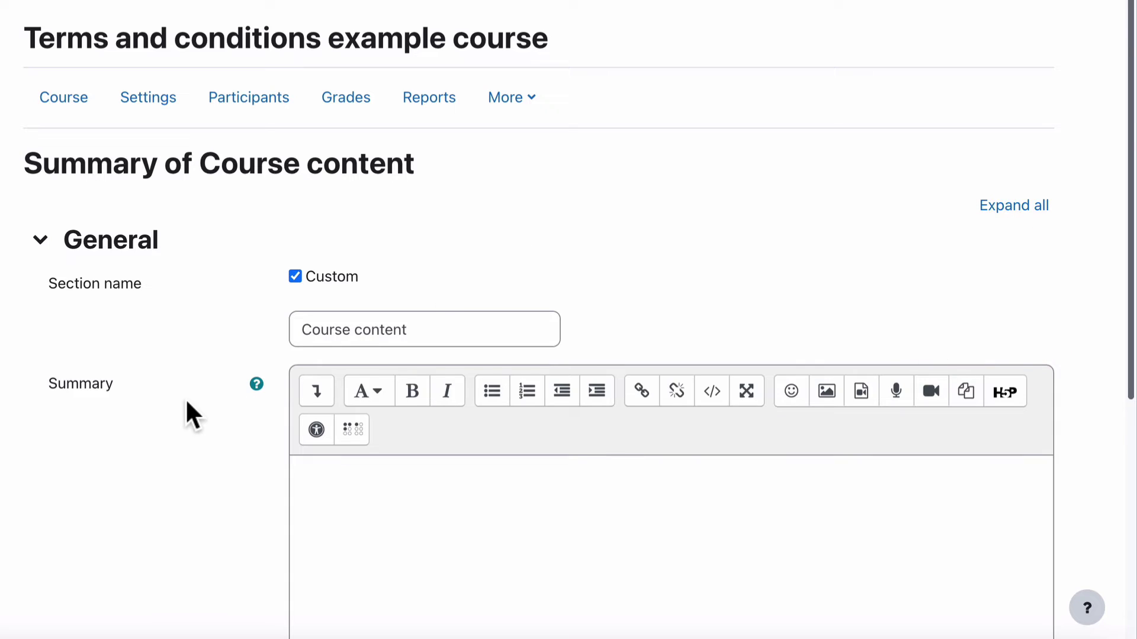
scroll(186, 398, "down", 7)
left_click(170, 399)
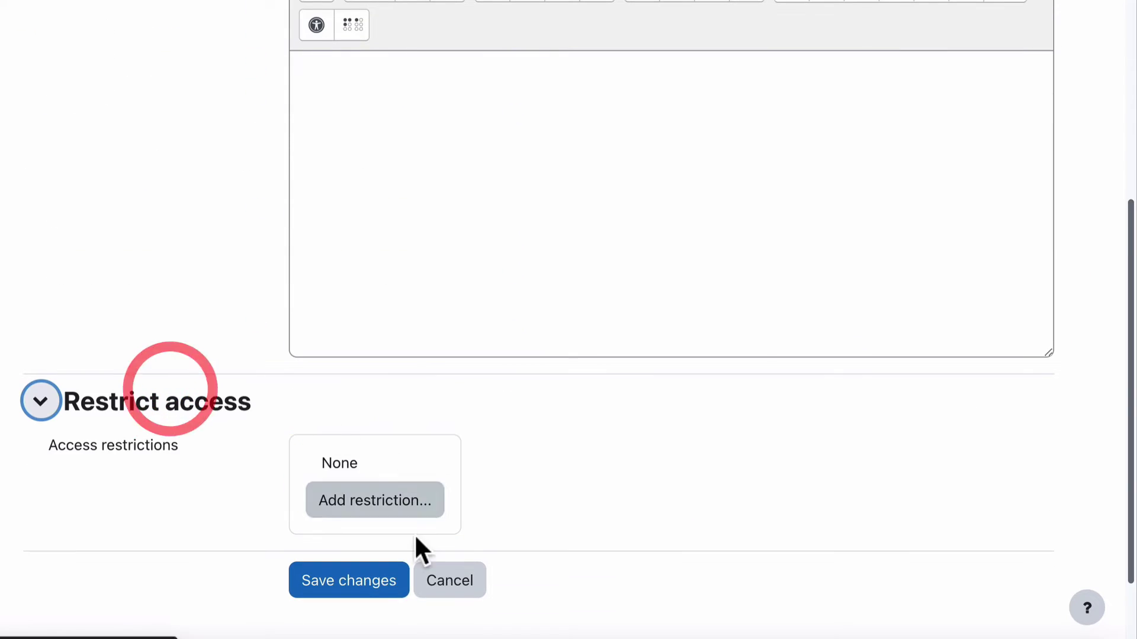
Require Terms and conditions to be marked complete for Course content, and save.
left_click(382, 504)
left_click(304, 122)
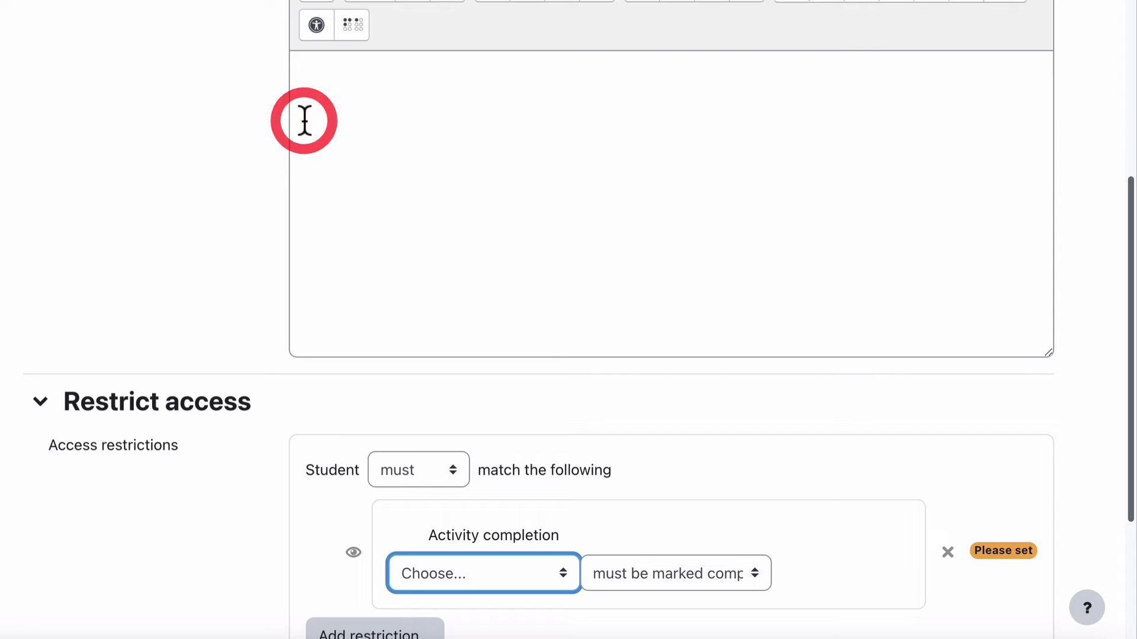
left_click(446, 582)
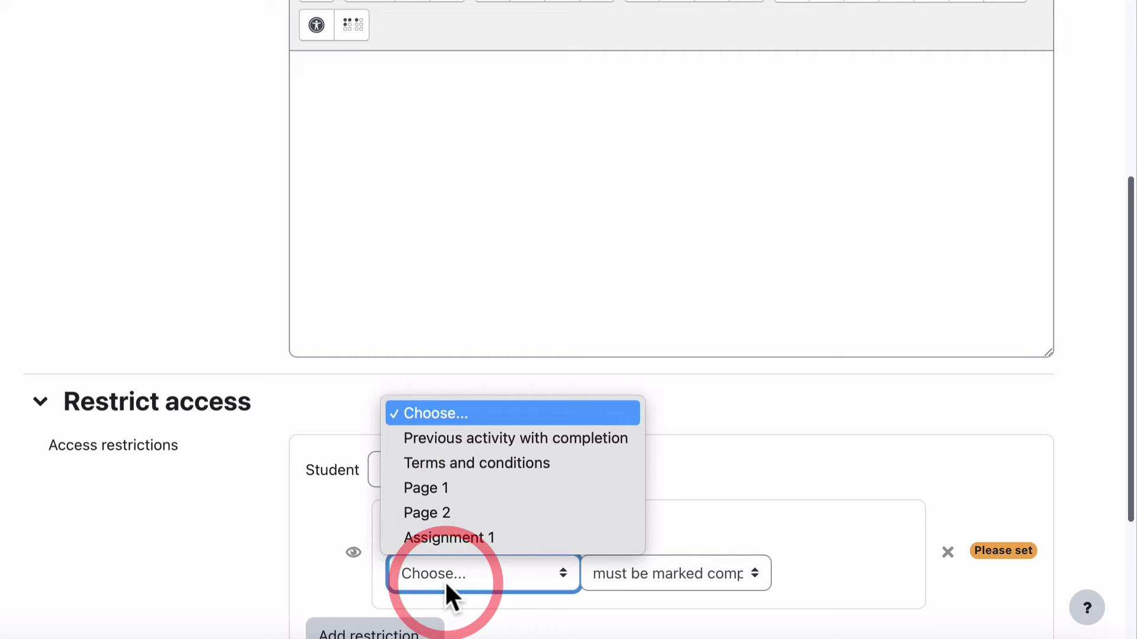
left_click(484, 465)
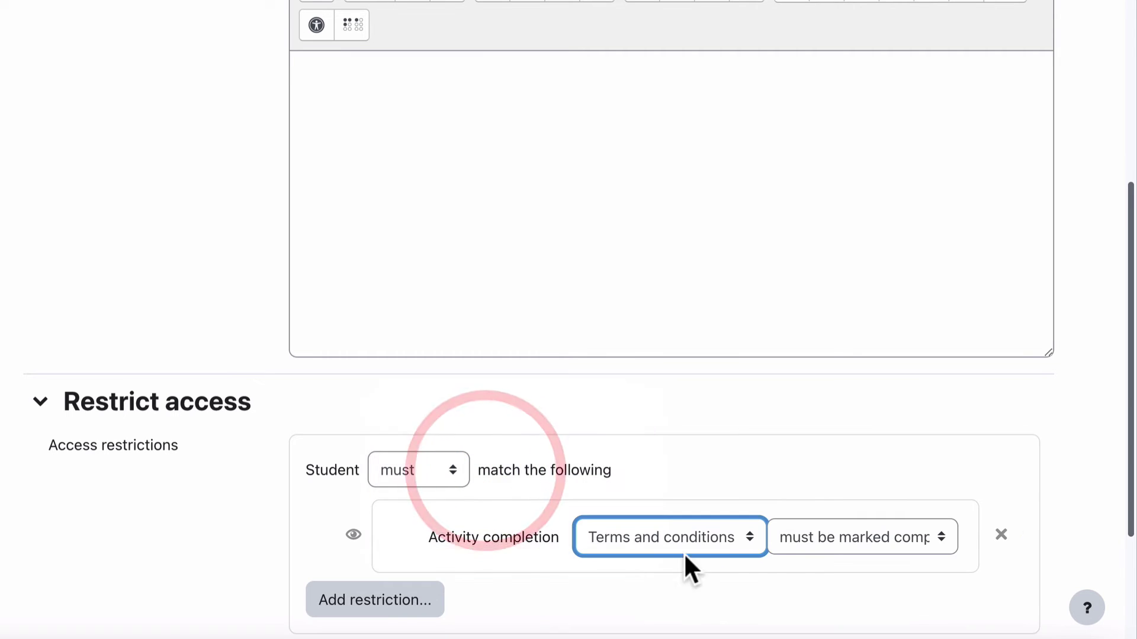
left_click(800, 537)
left_click(819, 535)
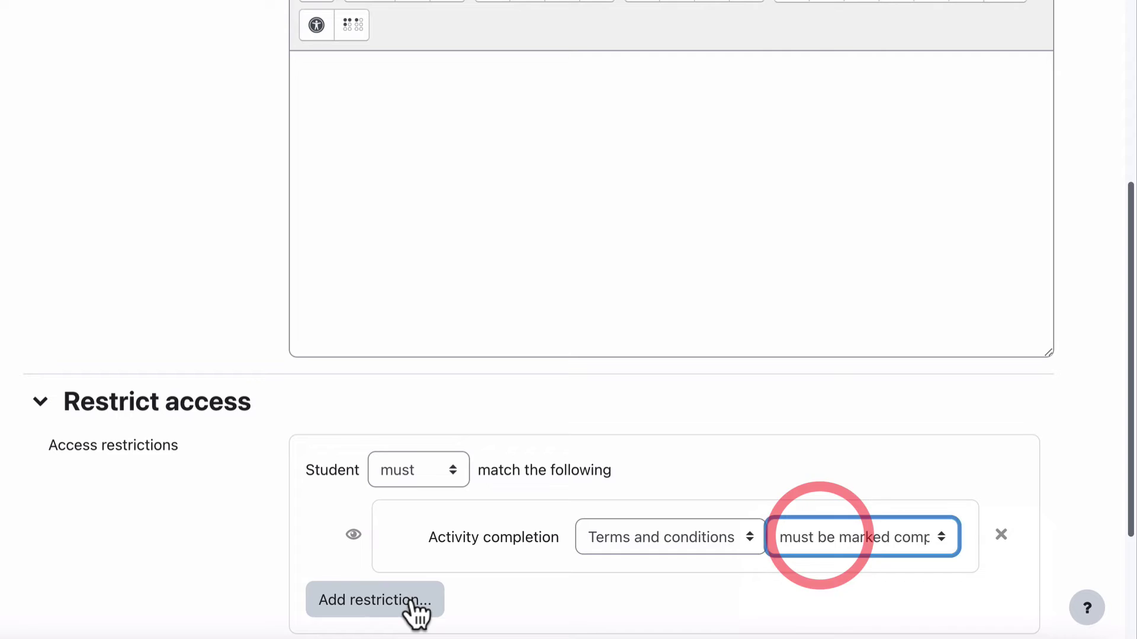
scroll(122, 545, "down", 4)
left_click(370, 465)
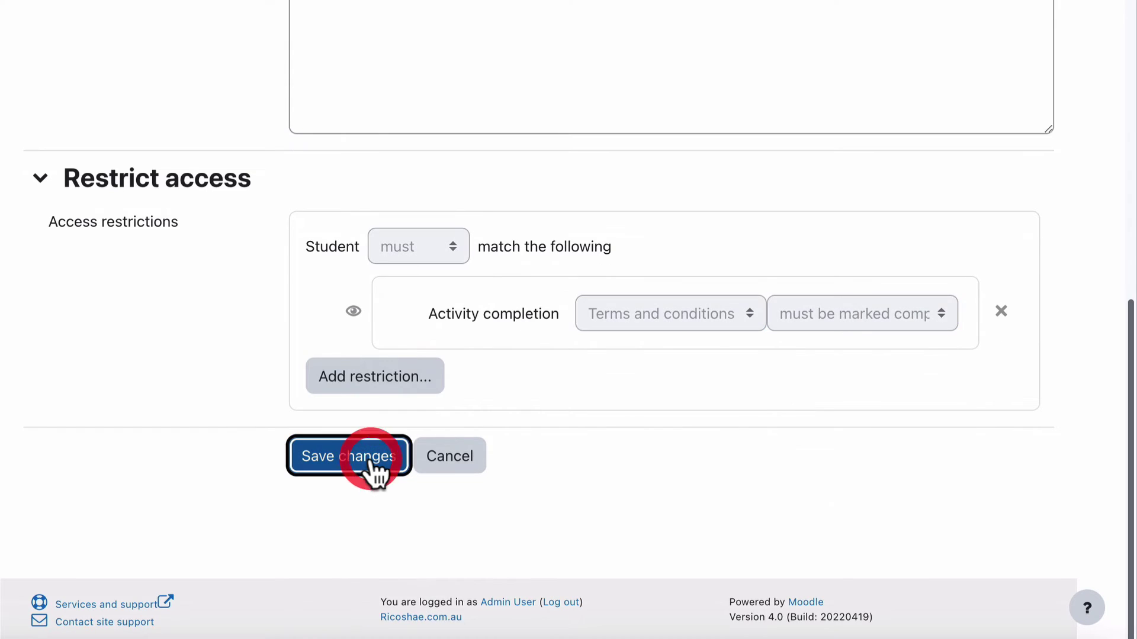
Edit the Assignments topic and expand its Restrict access settings.
scroll(731, 401, "down", 5)
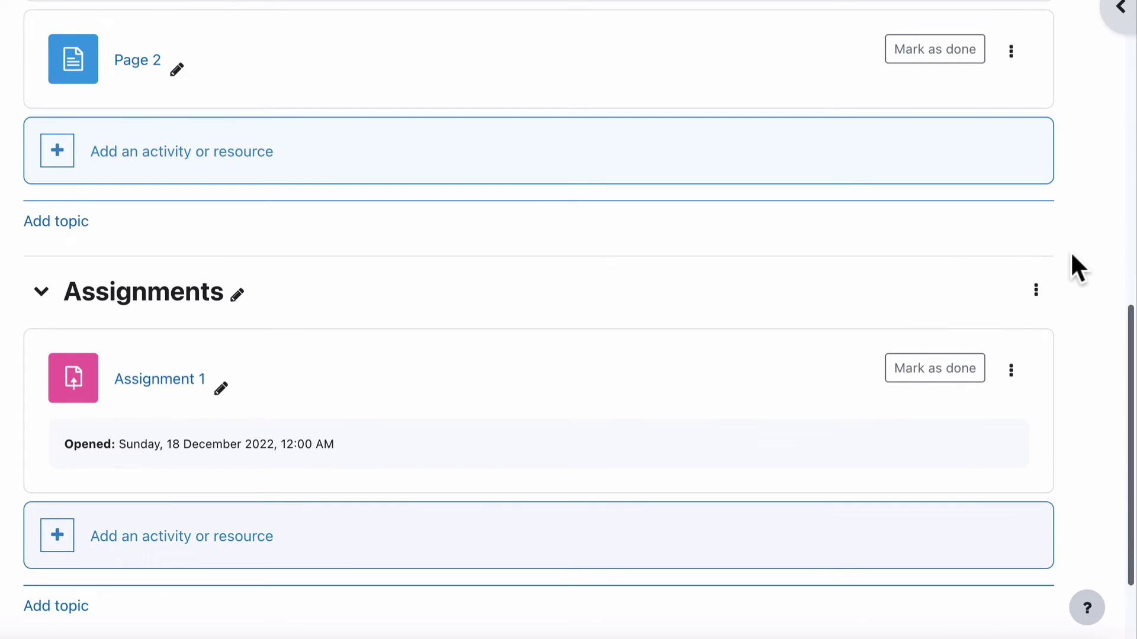
left_click(1036, 290)
left_click(1003, 331)
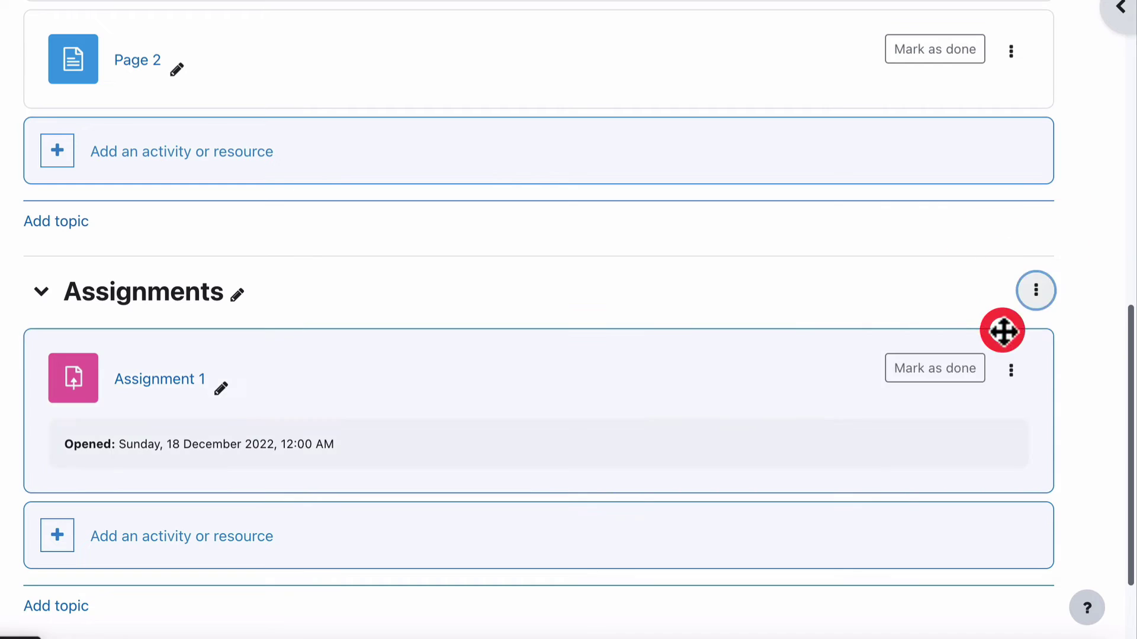
scroll(221, 368, "down", 5)
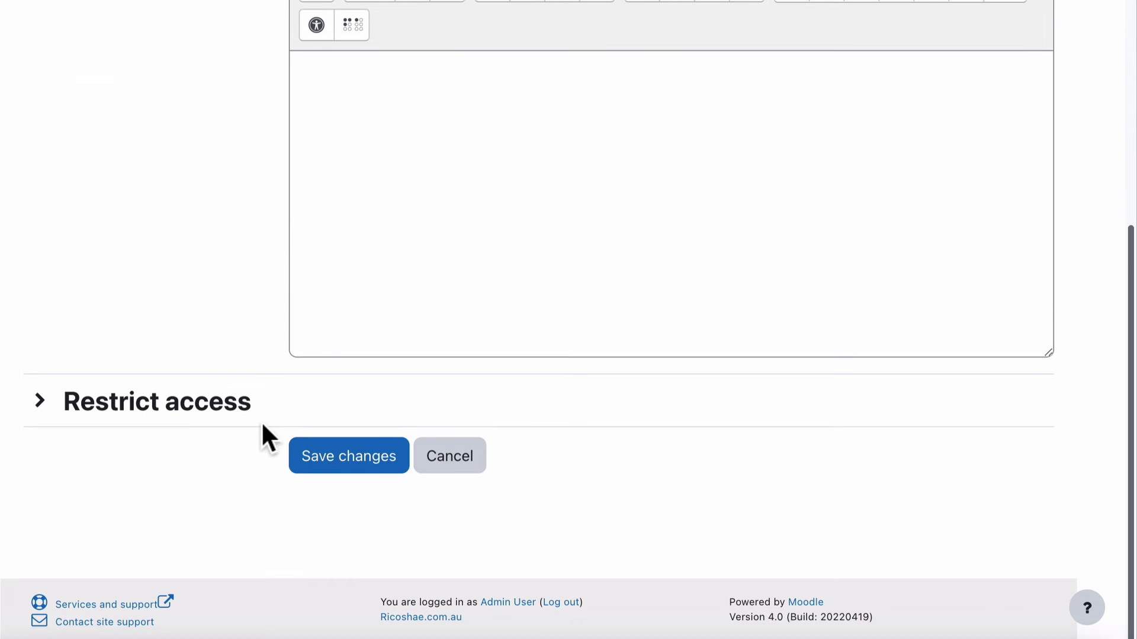
left_click(206, 418)
Add an activity completion restriction requiring Terms and conditions marked complete, and save.
left_click(379, 499)
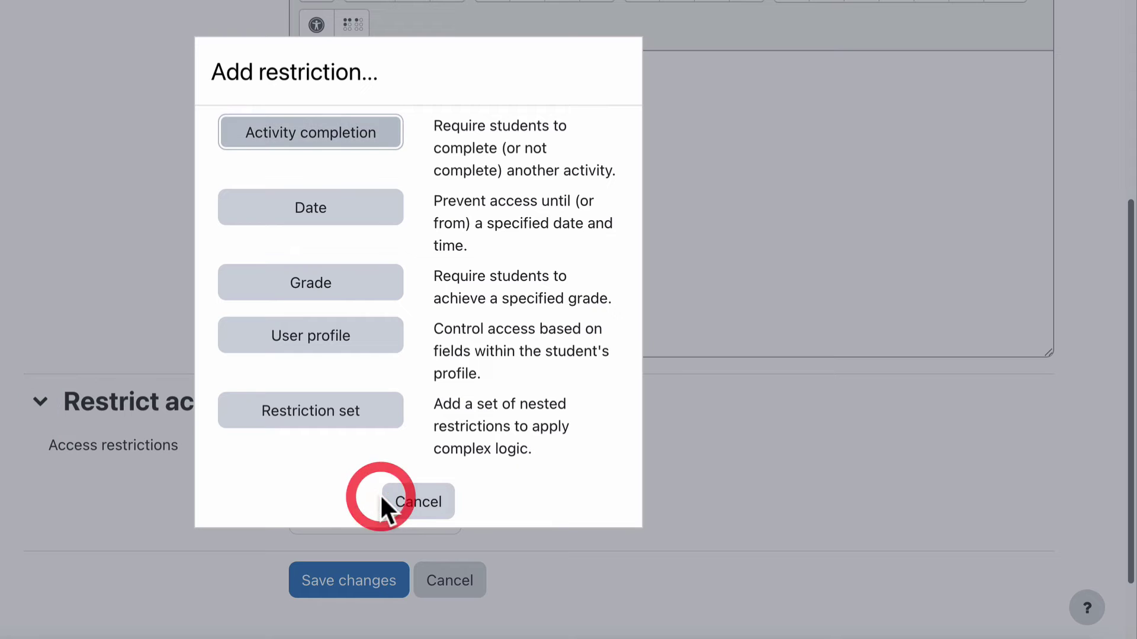
left_click(358, 141)
scroll(516, 463, "down", 3)
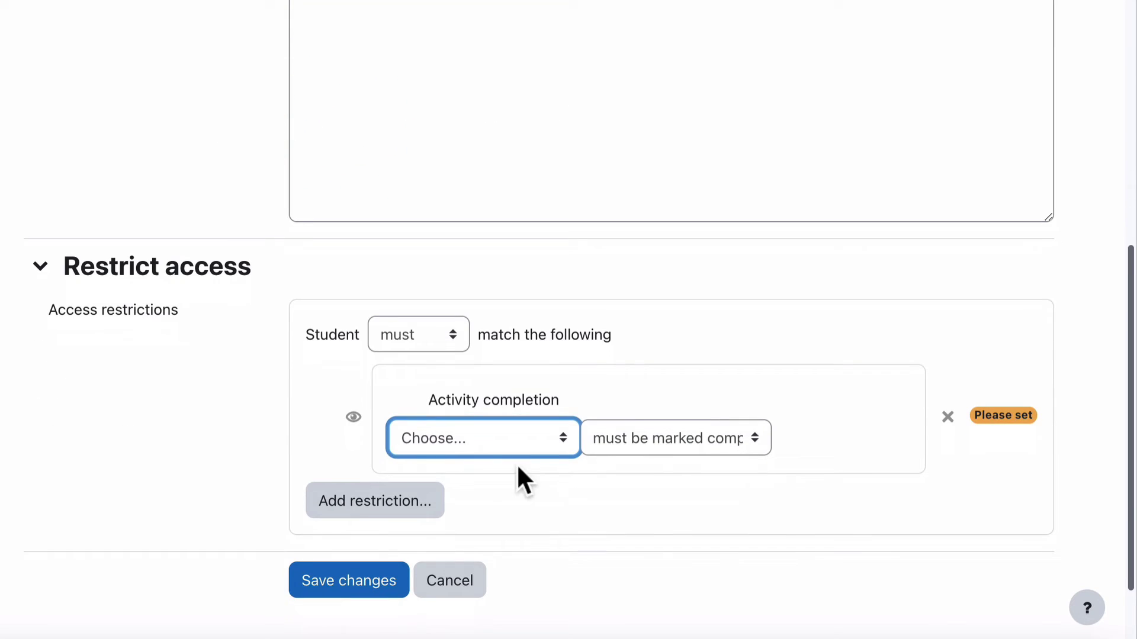
left_click(504, 441)
left_click(496, 491)
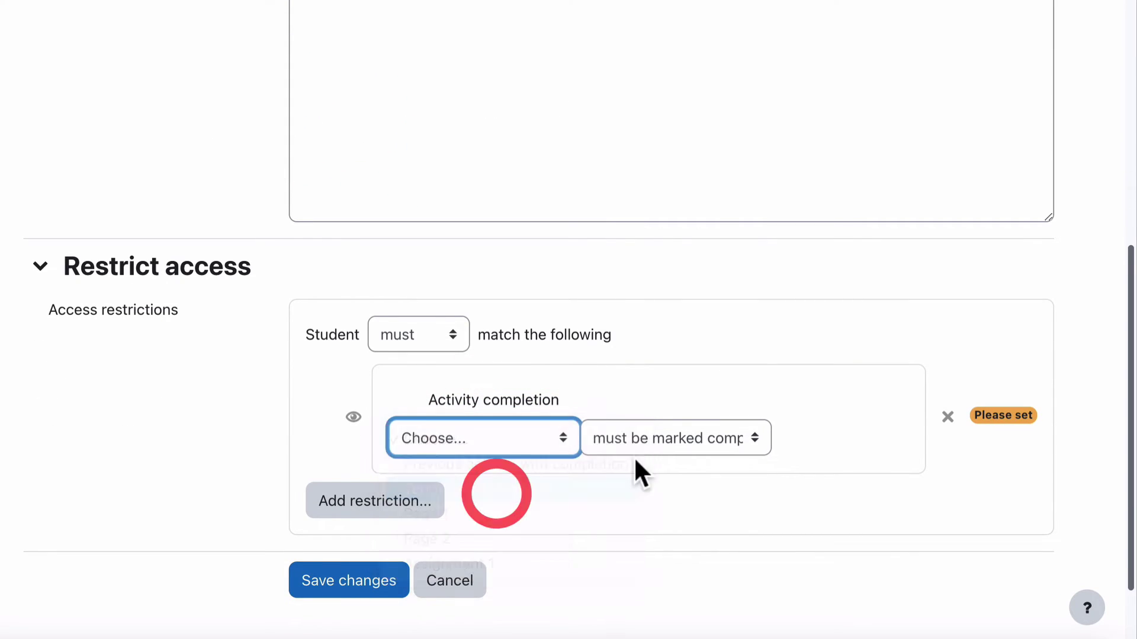
left_click(790, 401)
left_click(684, 459)
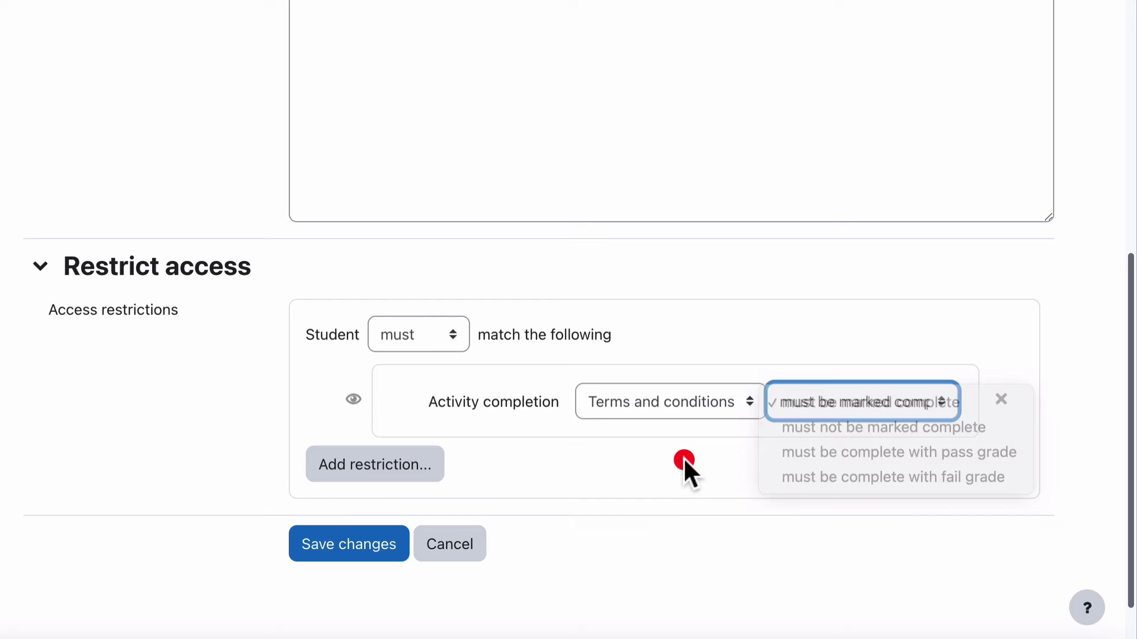
left_click(370, 545)
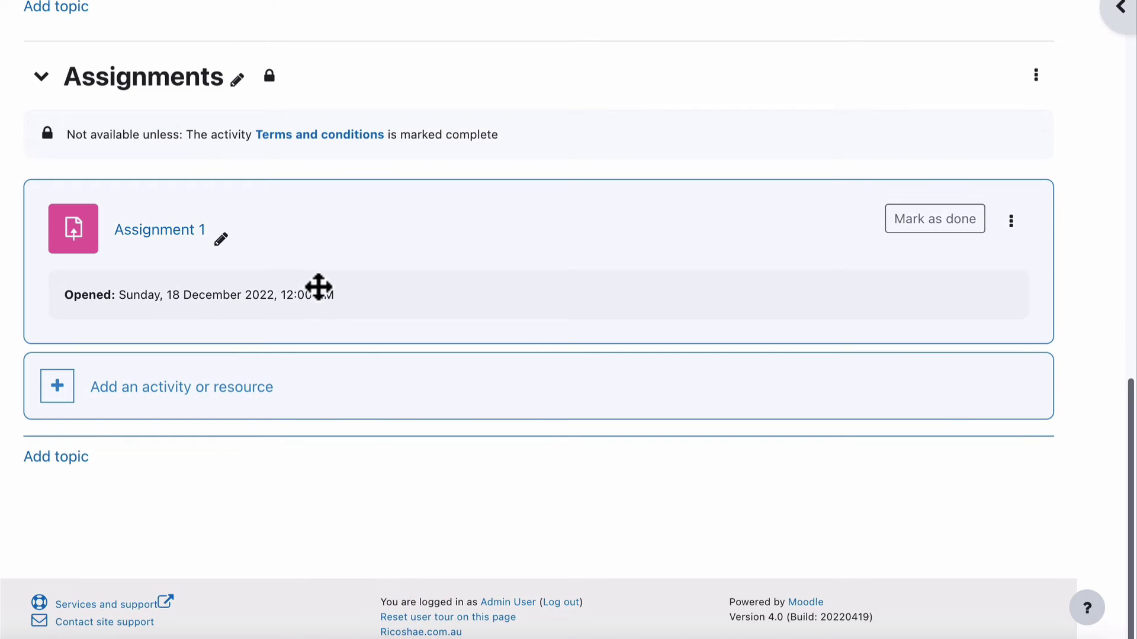
Turn editing off and check the lock notices on Course content and Assignments.
scroll(319, 287, "up", 15)
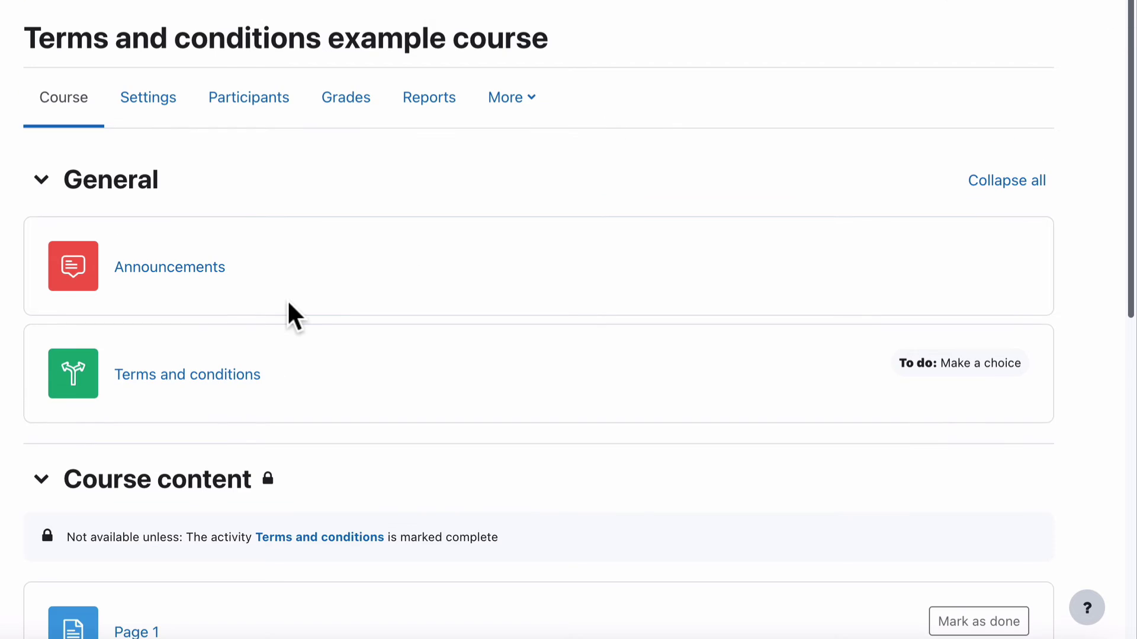
scroll(289, 303, "down", 2)
scroll(289, 303, "down", 1)
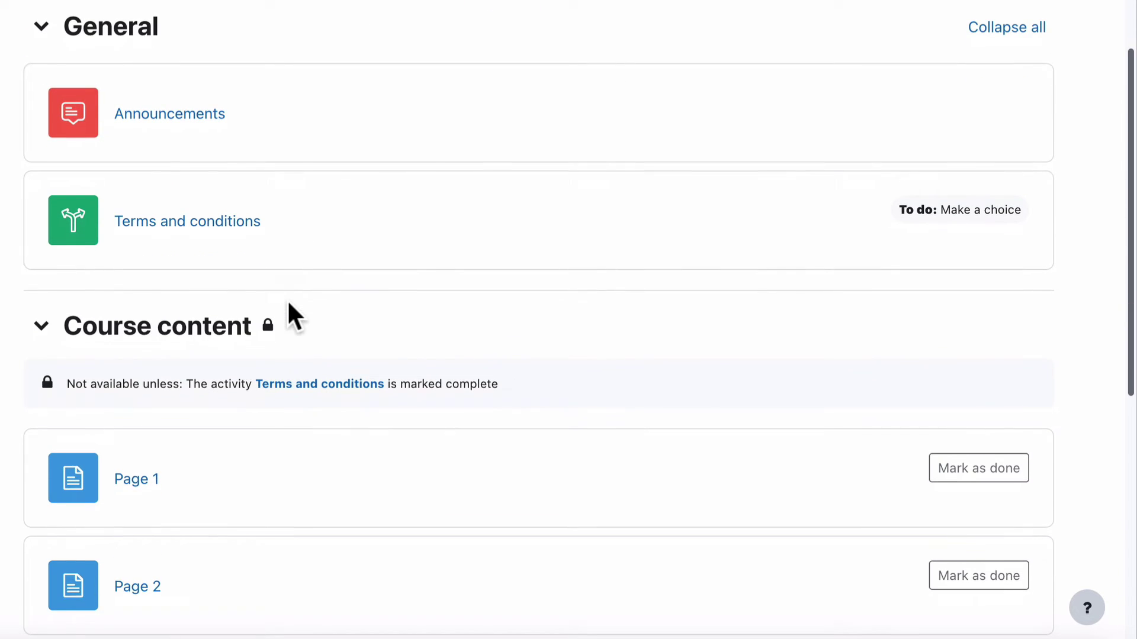
left_click(181, 227)
left_click(191, 227)
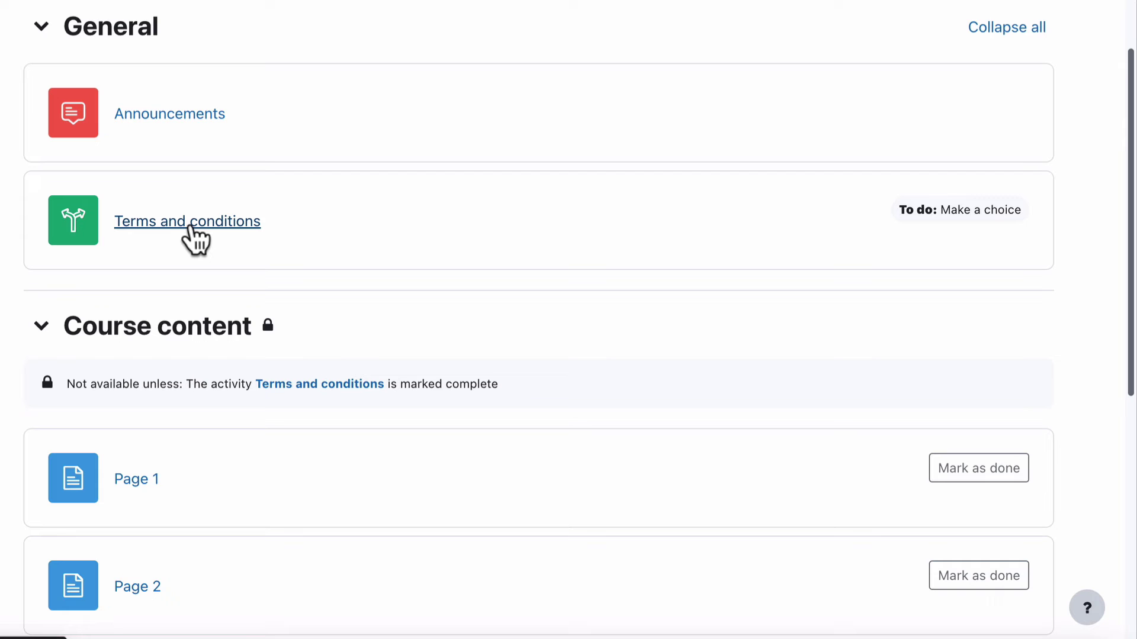
scroll(368, 267, "down", 3)
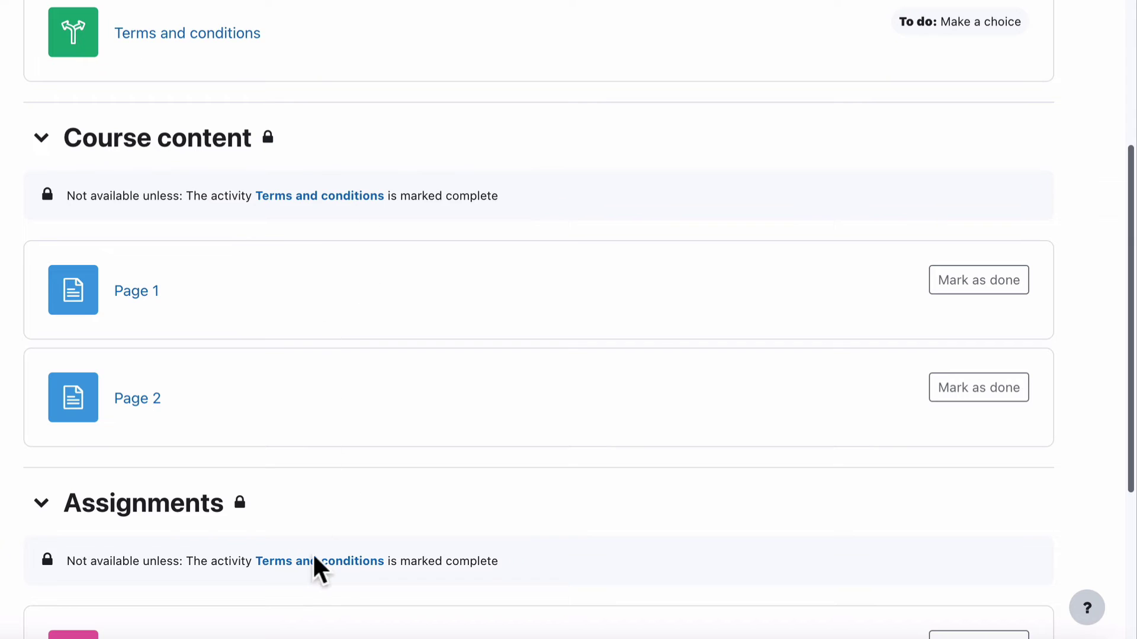
scroll(295, 373, "down", 3)
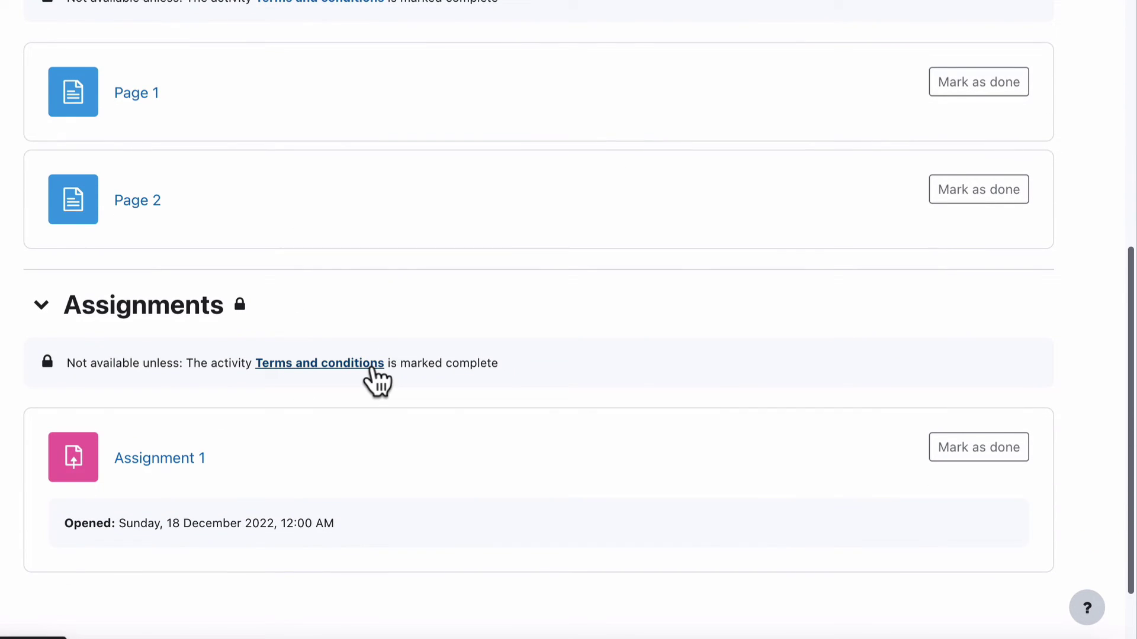
scroll(599, 363, "up", 8)
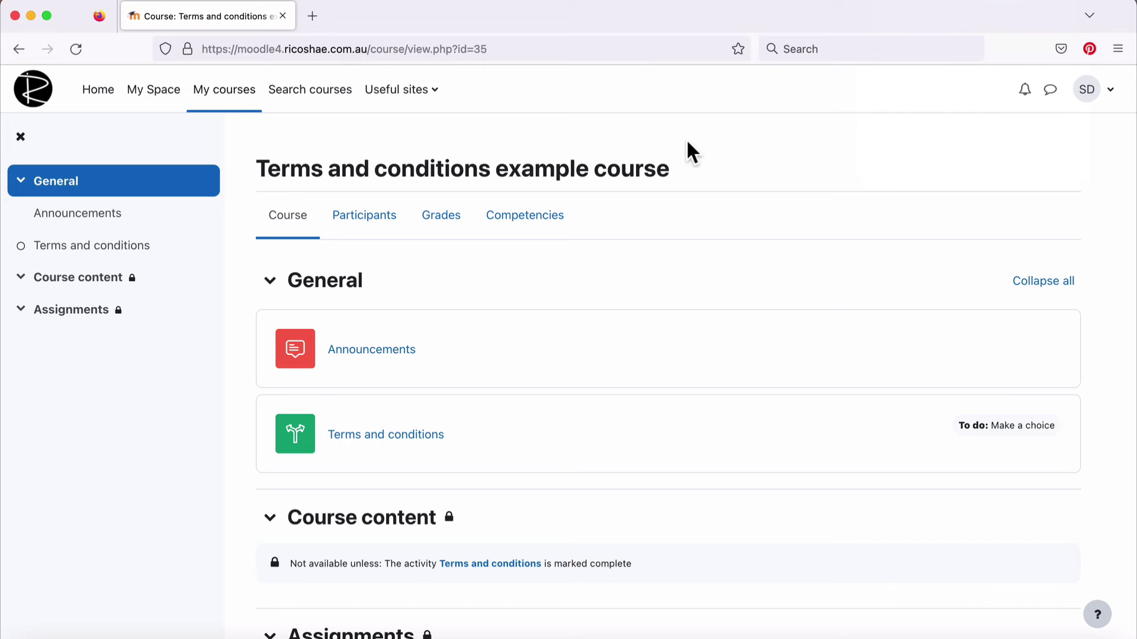
As the student, open the Terms and conditions choice and go back to the course page.
scroll(482, 367, "down", 3)
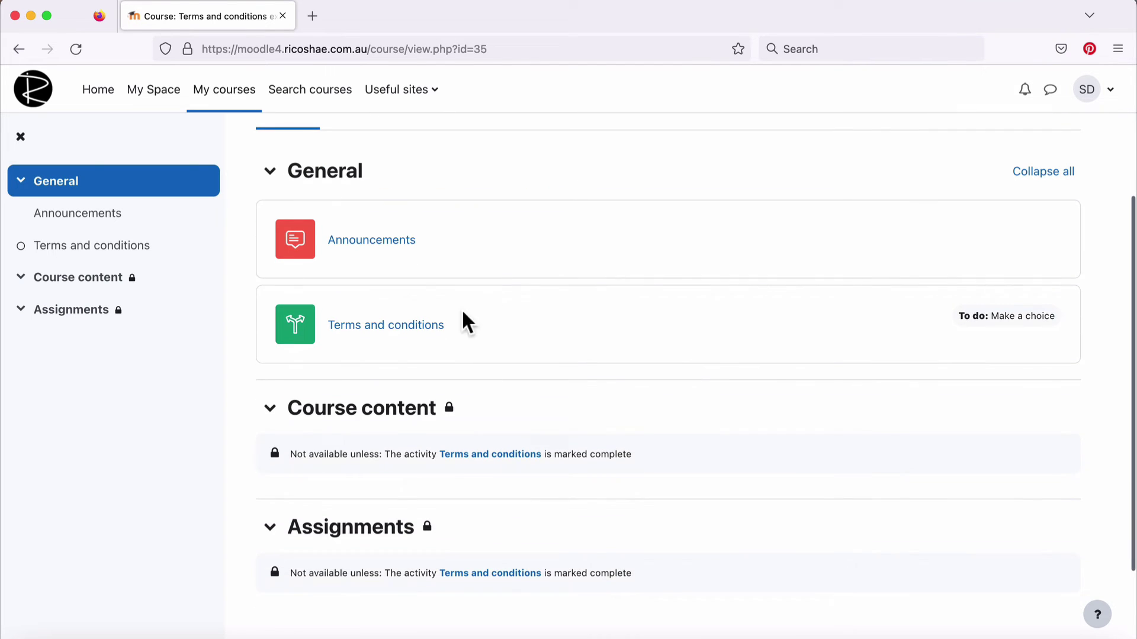
left_click(385, 326)
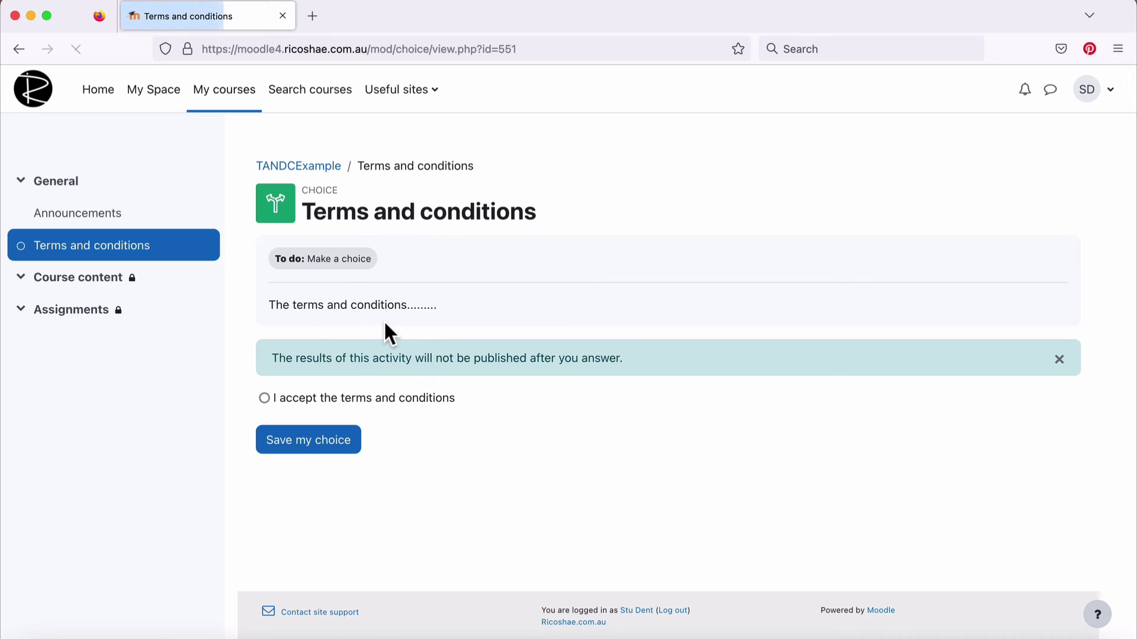
left_click(18, 49)
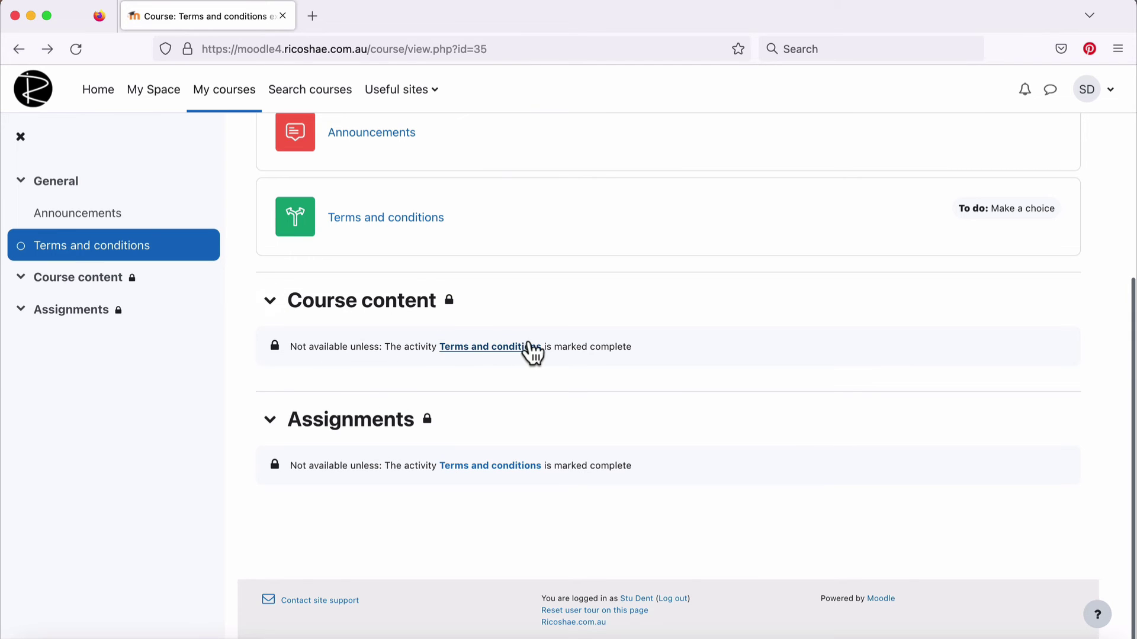
Save 'I accept the terms and conditions' in the Terms and conditions choice, then return to TANDCExample.
left_click(397, 230)
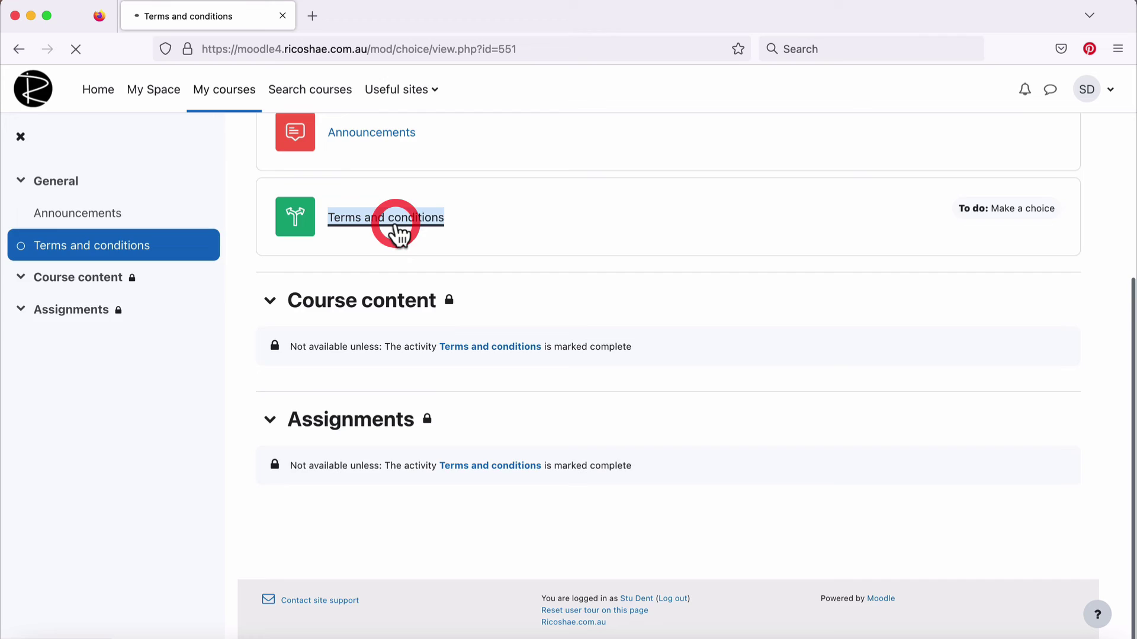
left_click(265, 398)
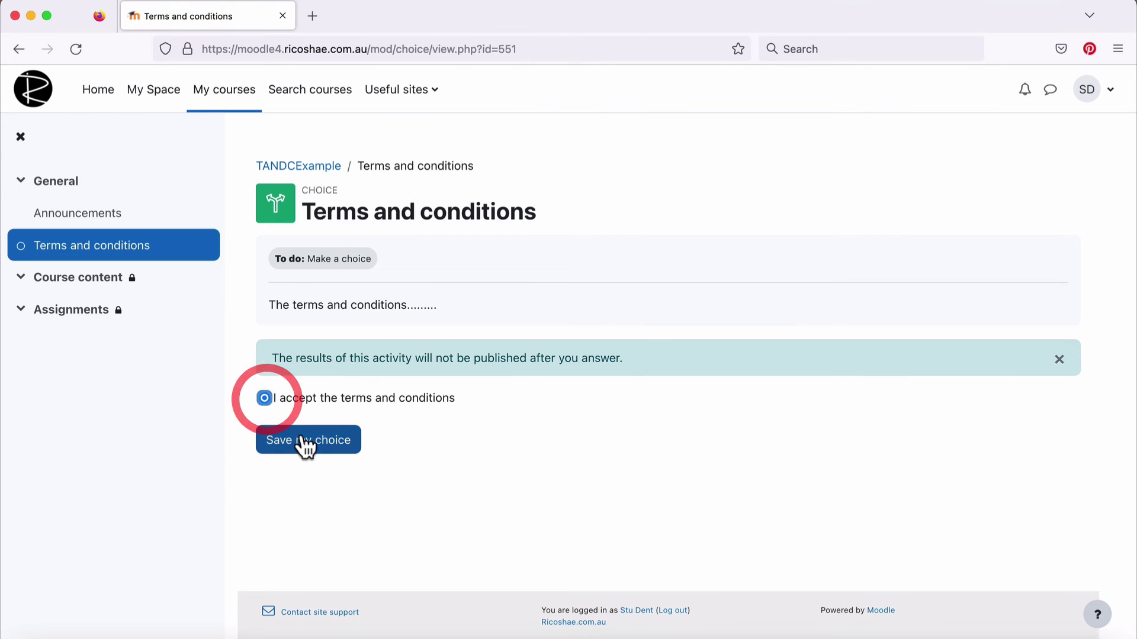
left_click(299, 441)
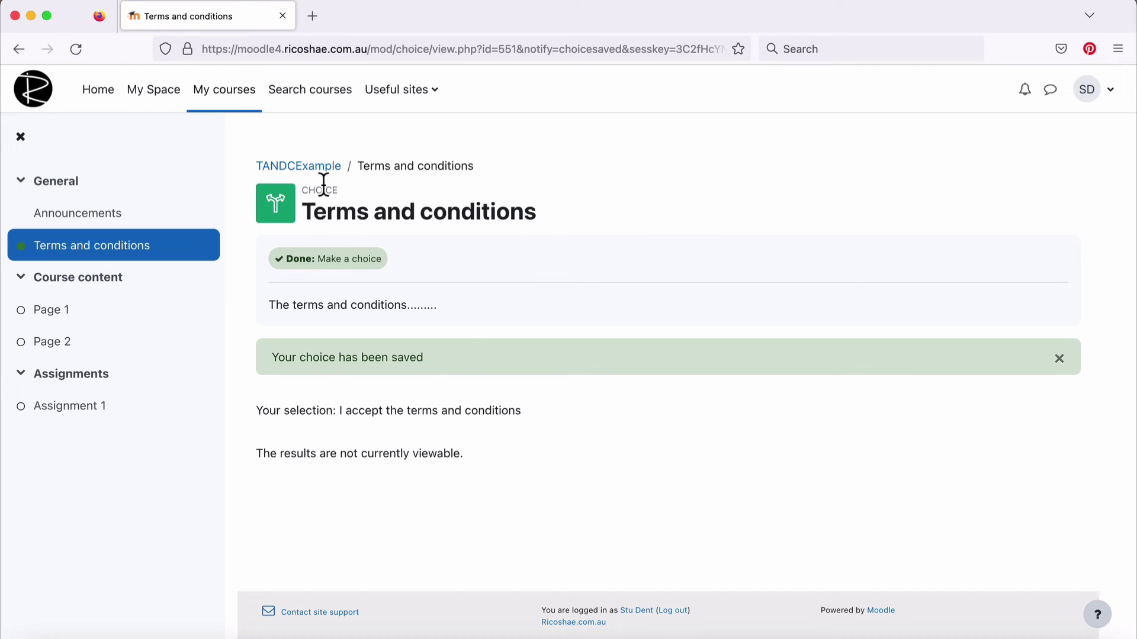
left_click(318, 167)
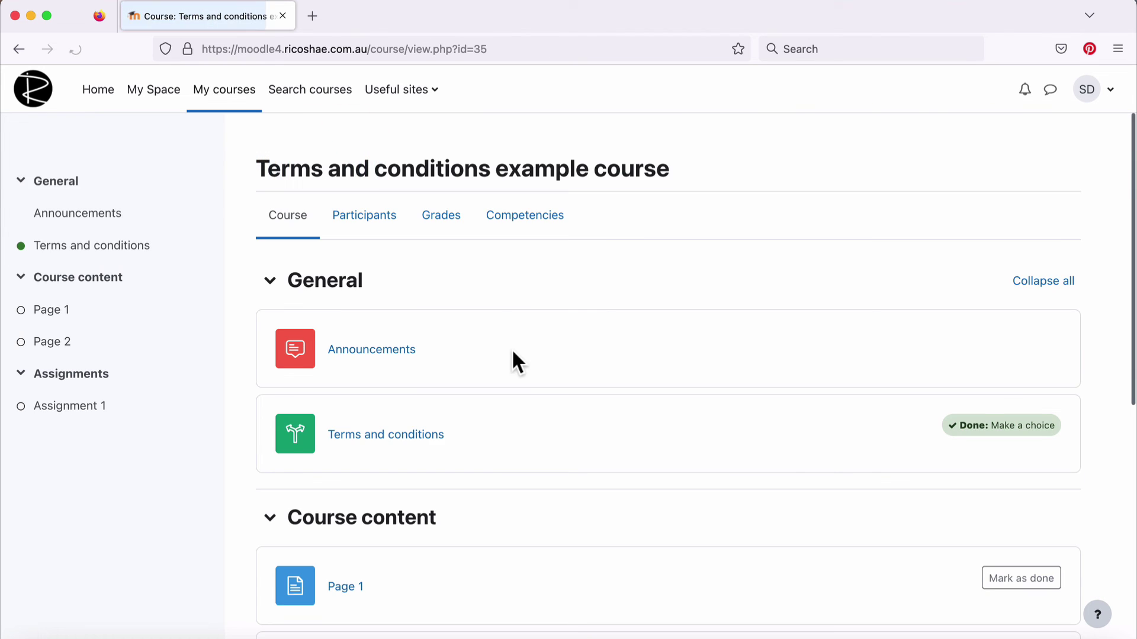
scroll(513, 354, "down", 8)
scroll(513, 359, "down", 1)
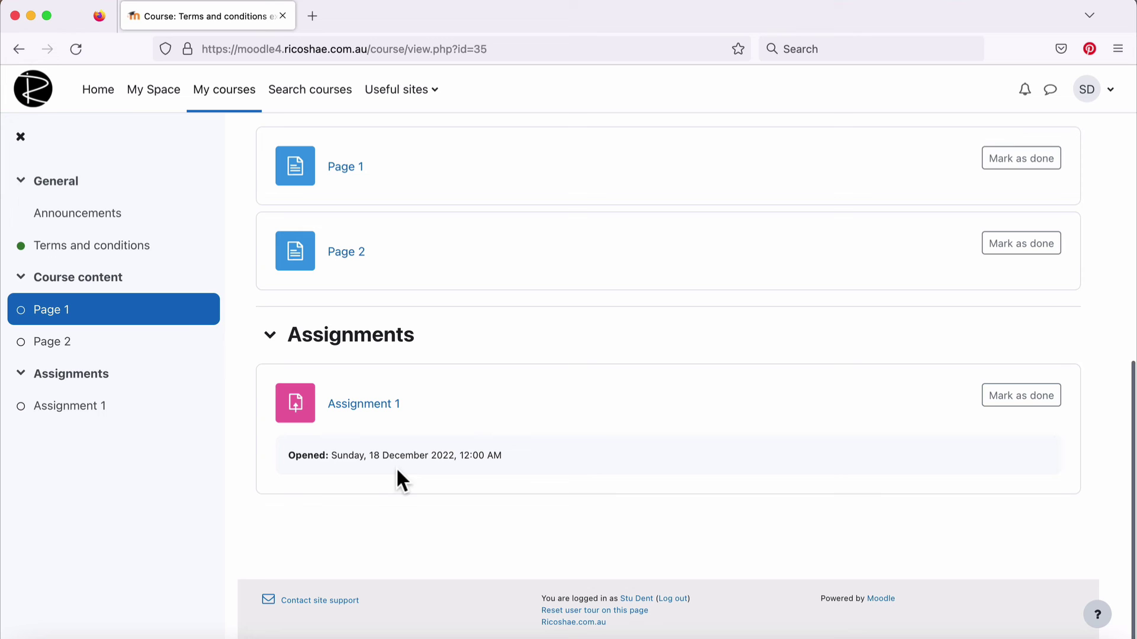
left_click_drag(329, 456, 536, 457)
left_click(533, 453)
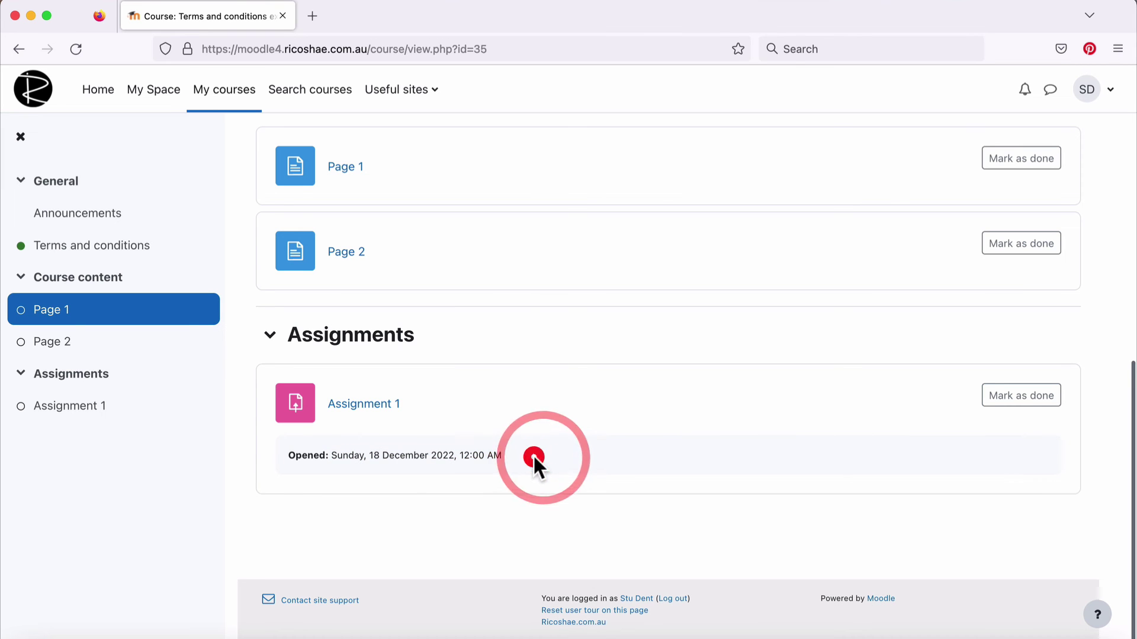
scroll(533, 453, "up", 10)
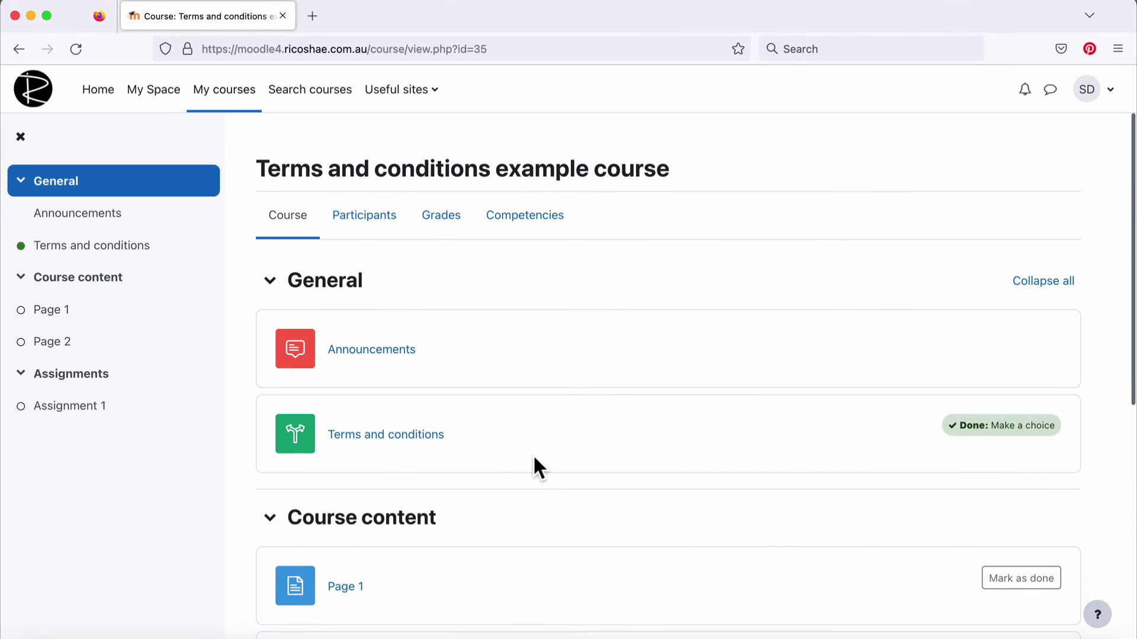